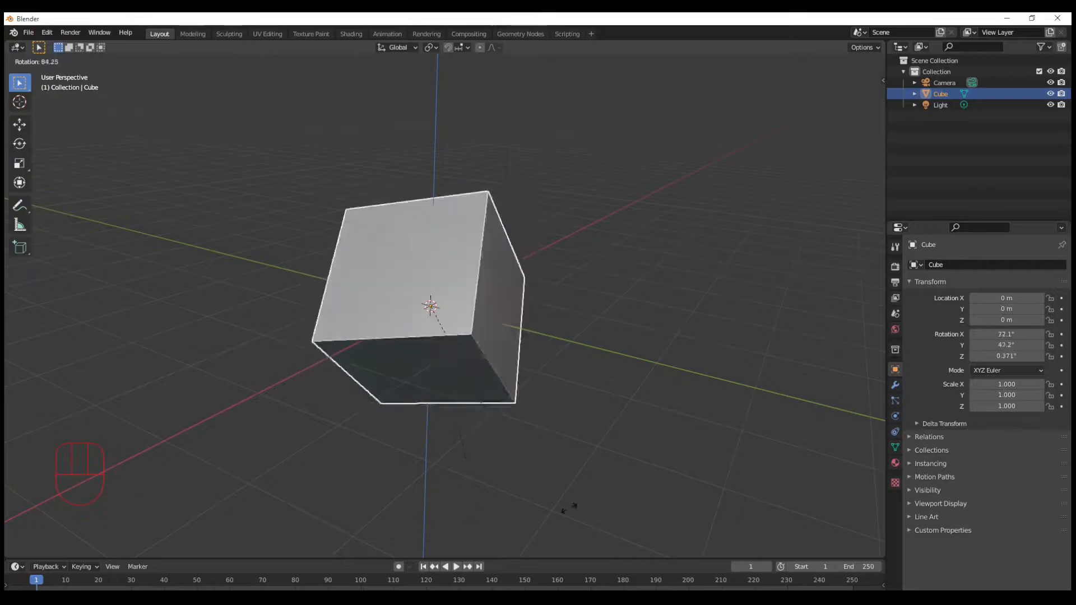
Try free rotations of the cube from several viewing angles, cancelling each one.
right_click(492, 364)
middle_click_drag(492, 364, 534, 315)
key("r")
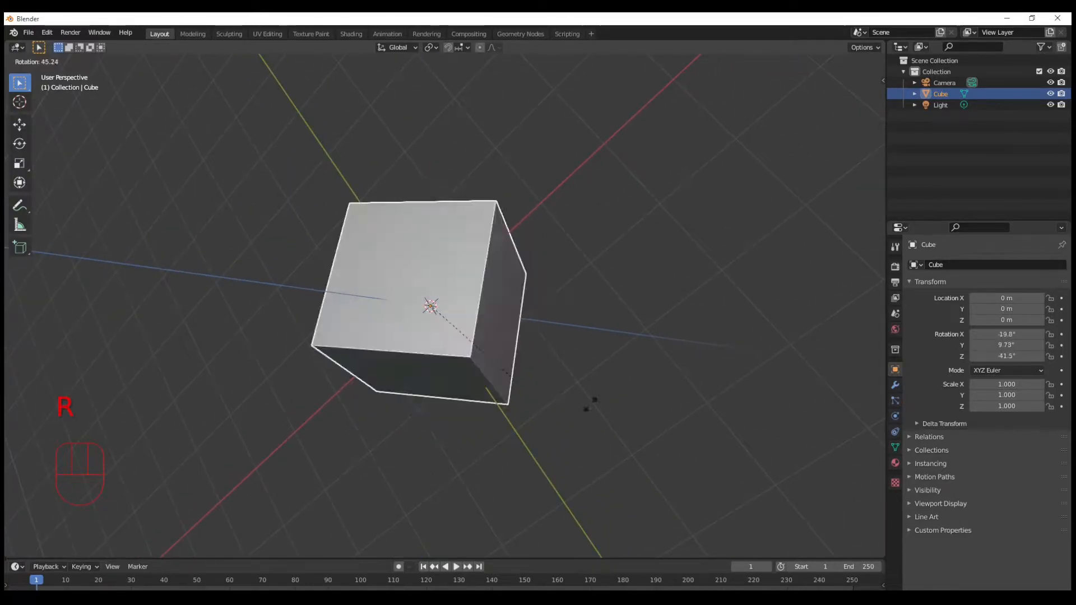
key("r")
right_click(548, 312)
middle_click_drag(548, 312, 584, 325)
key("r")
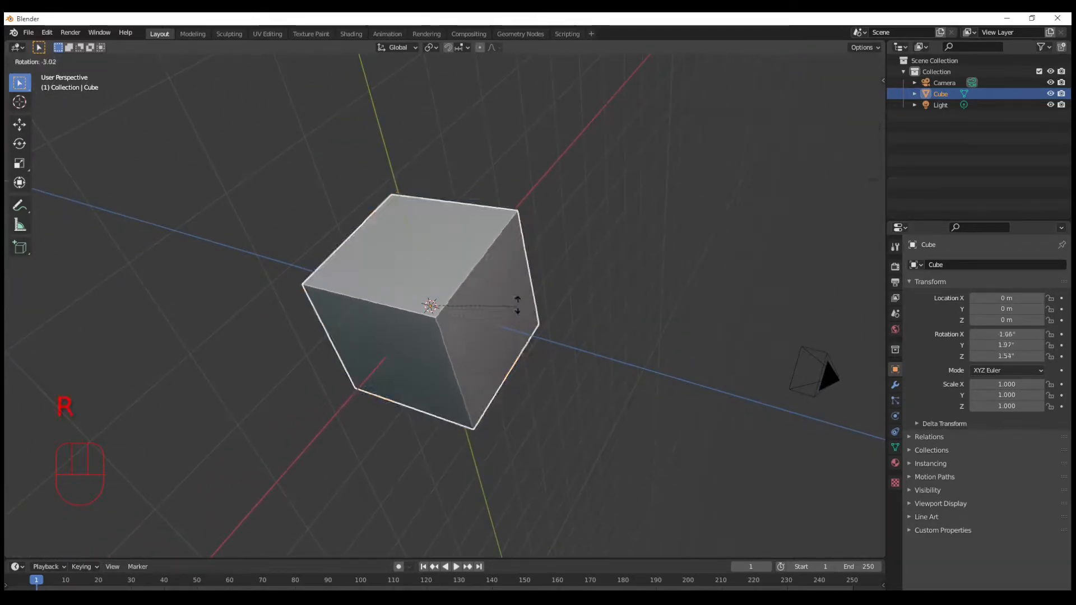
key("Escape")
middle_click_drag(581, 369, 472, 328)
Rotate the cube 45° around the global X axis, and undo that rotation.
key("r")
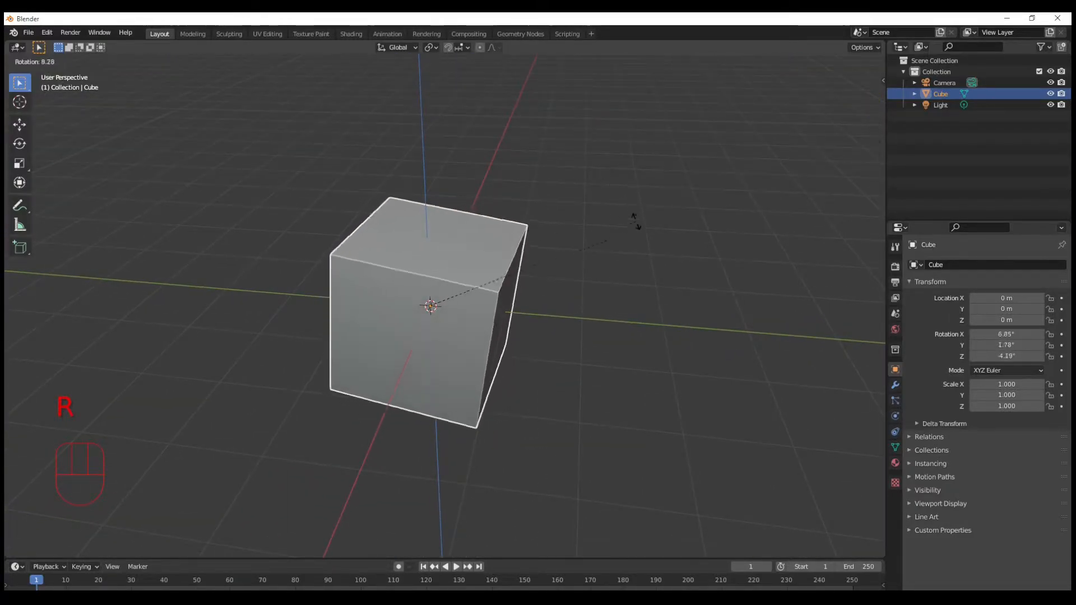
key("x")
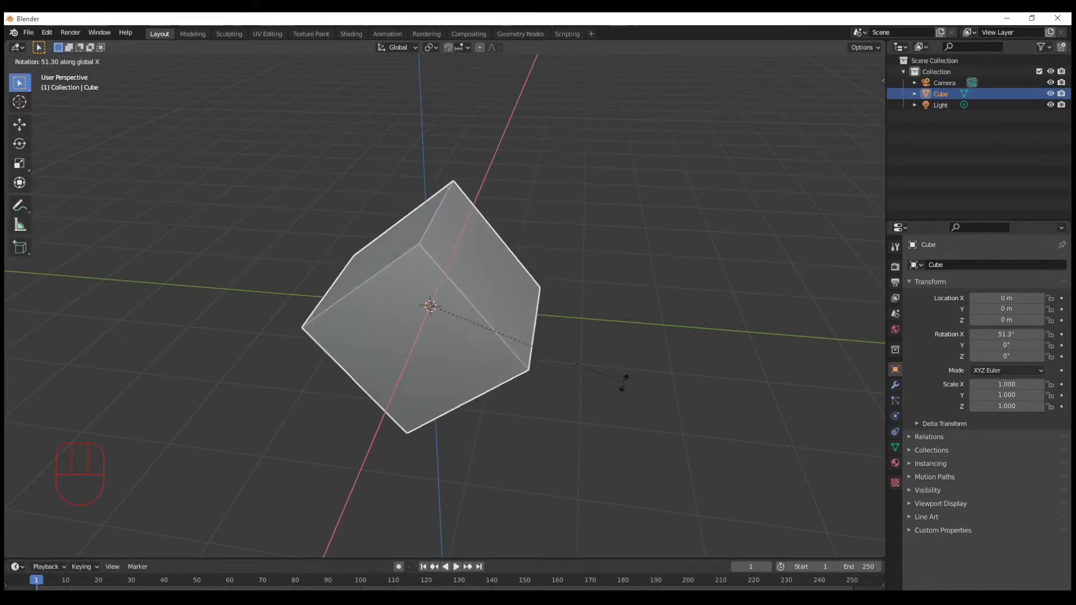
type("45")
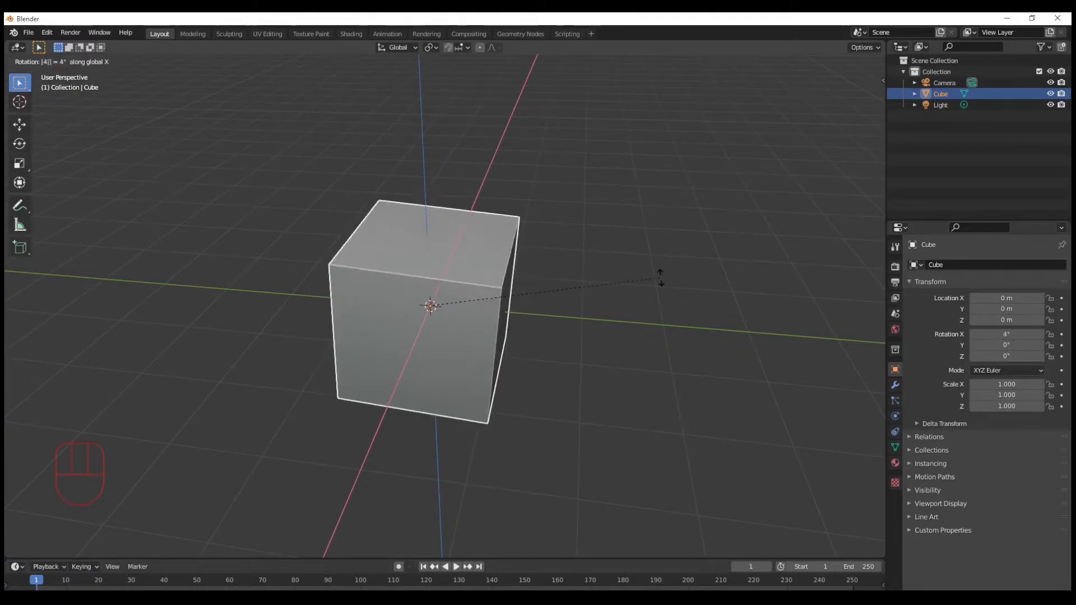
key("Return")
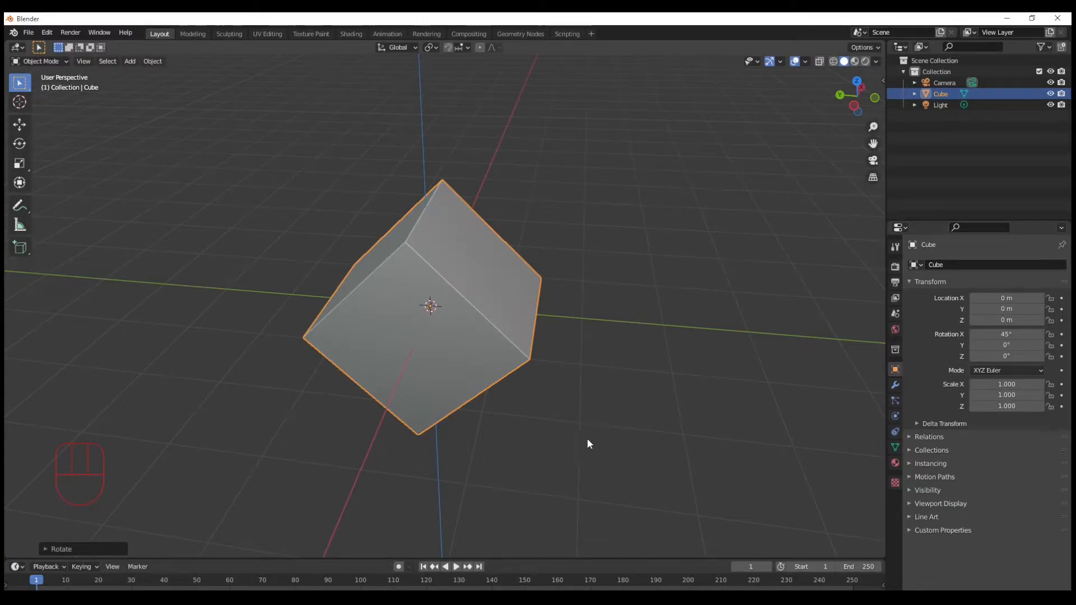
key("ctrl+z")
In Edit Mode, extrude the cube's top face upward by a little more than half the cube's height.
middle_click_drag(588, 417, 394, 395)
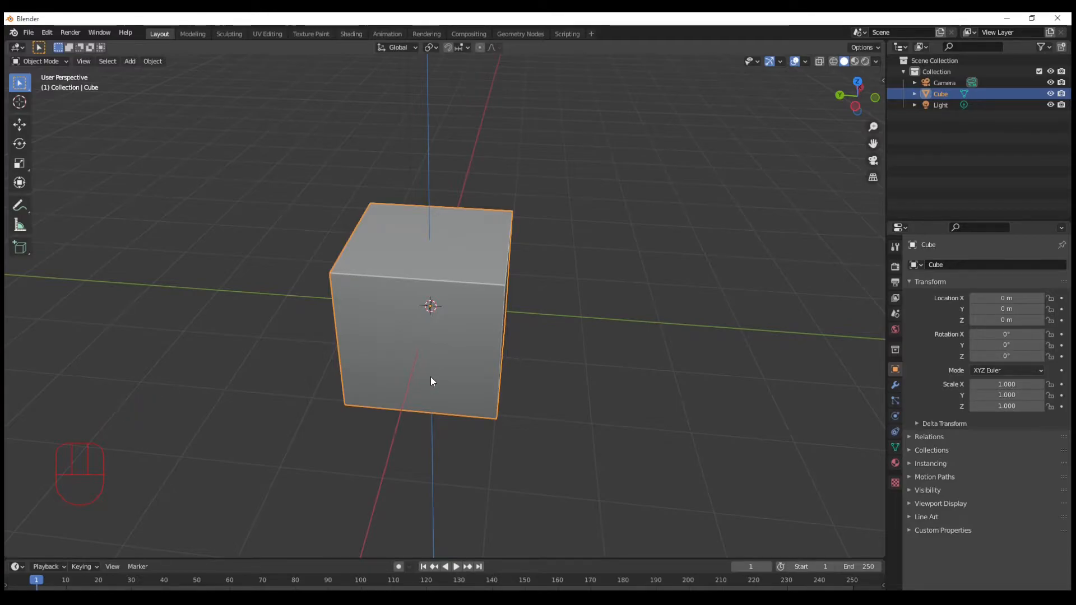
key("Tab")
left_click(461, 469)
middle_click_drag(474, 465, 449, 434)
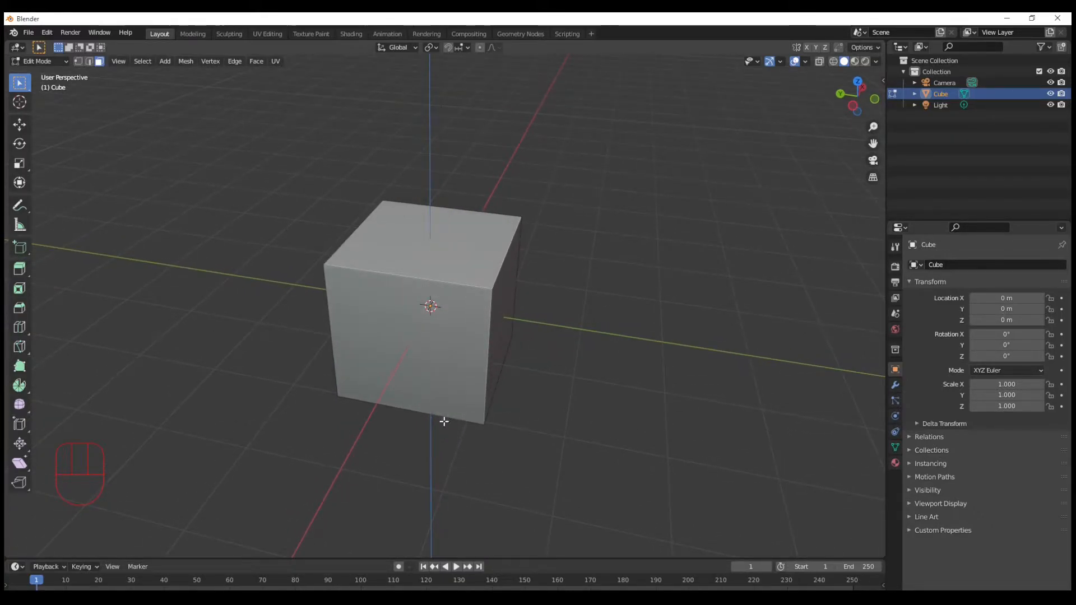
left_click(456, 245)
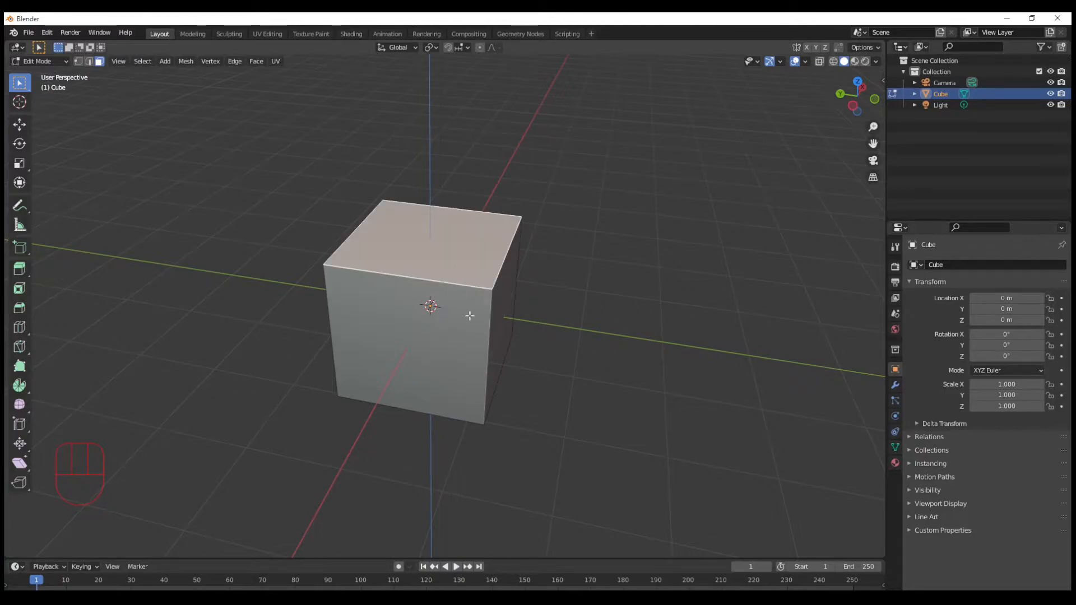
middle_click_drag(510, 291, 509, 355, "shift")
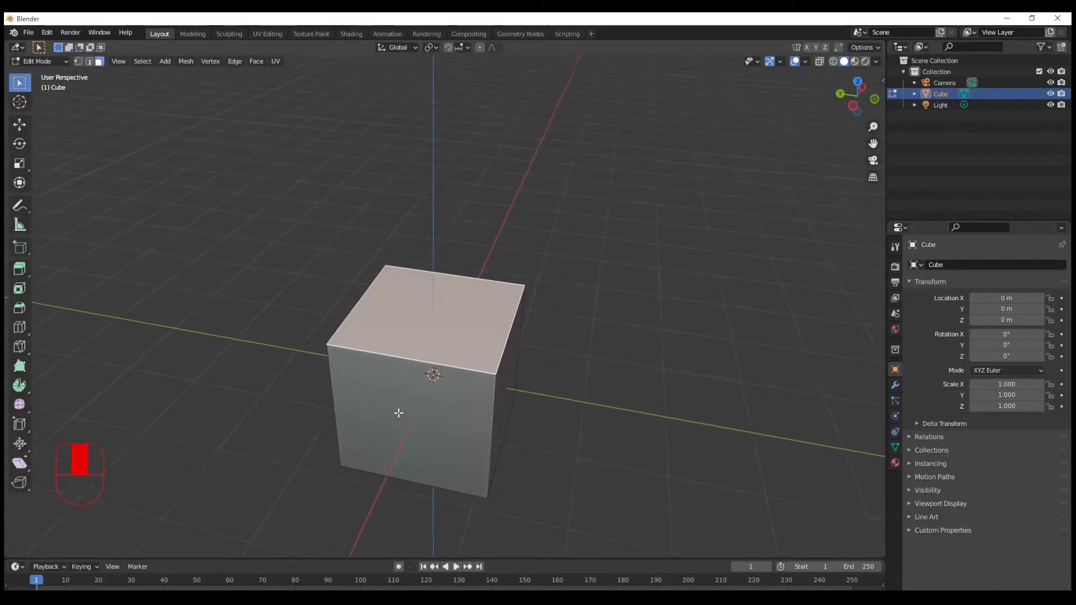
middle_click_drag(435, 372, 429, 373)
key("e")
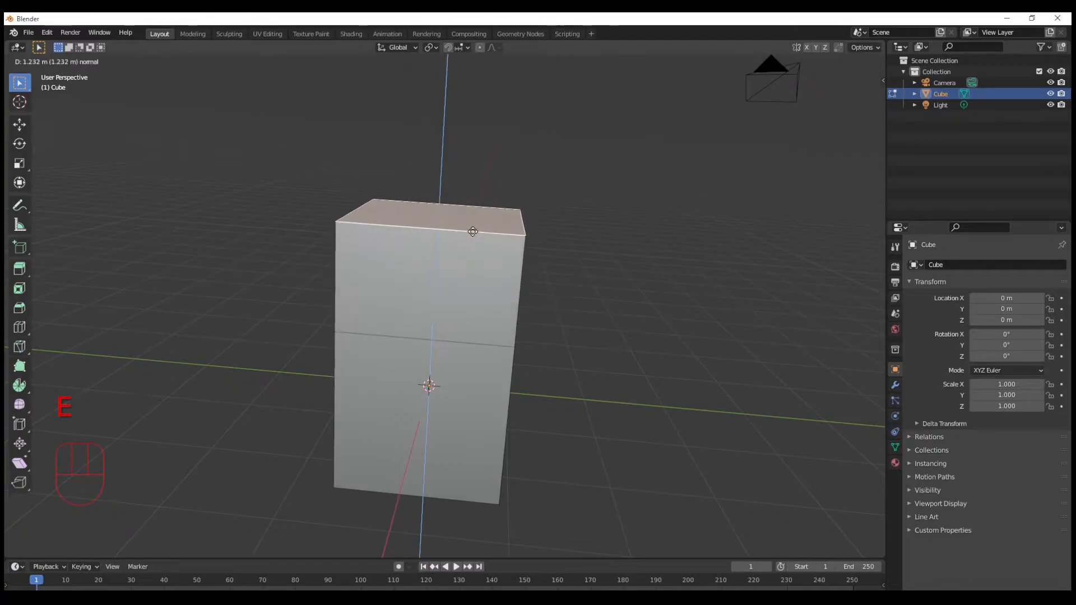
left_click(464, 233)
Scale the extruded top face down to about two thirds so the sides taper, and inset it.
key("s")
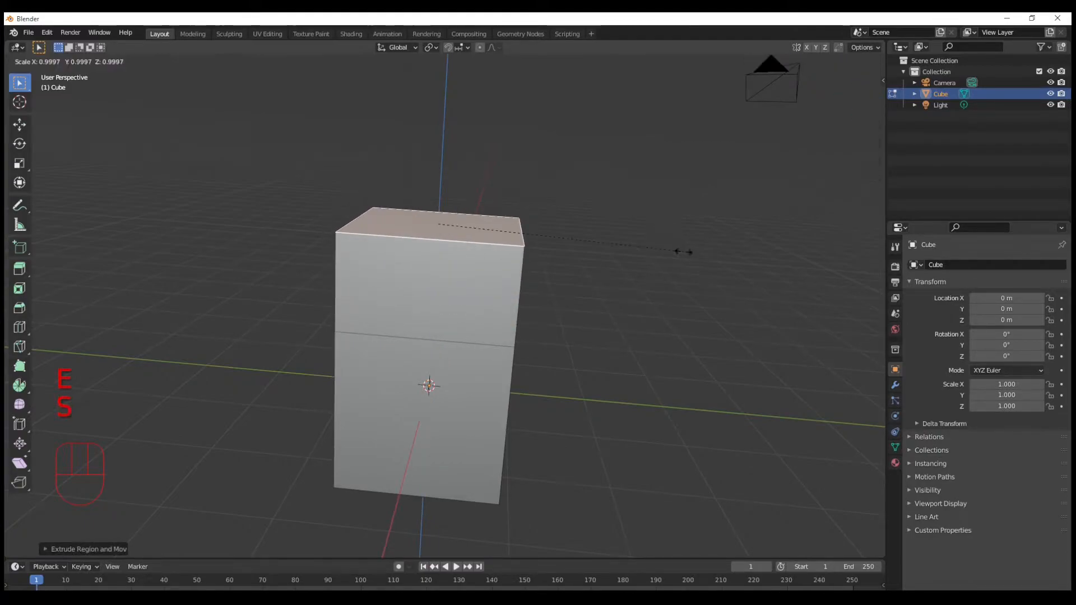
left_click(601, 243)
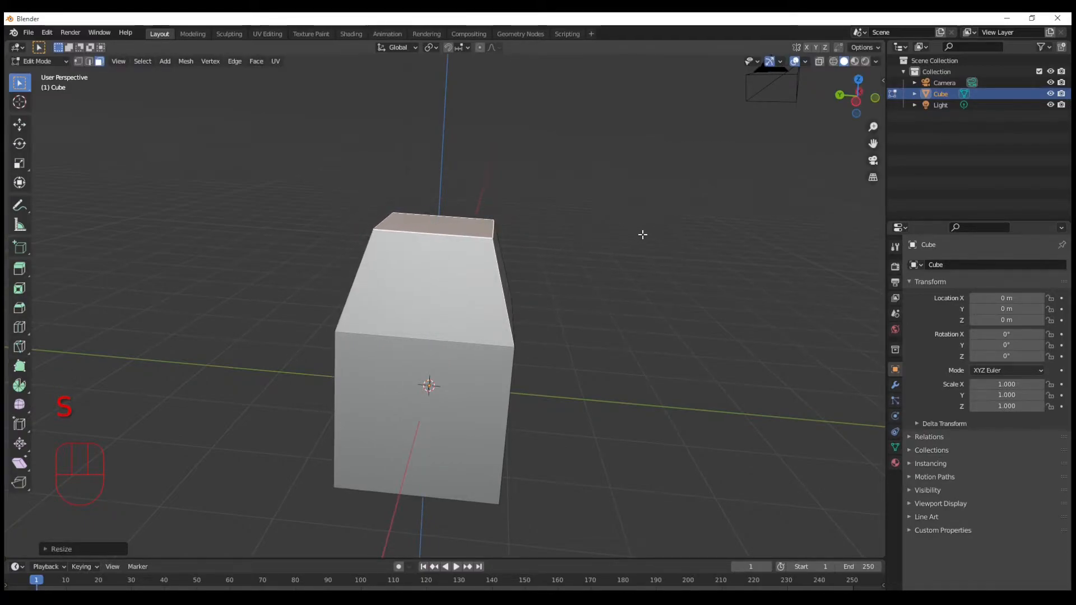
key("i")
left_click(622, 230)
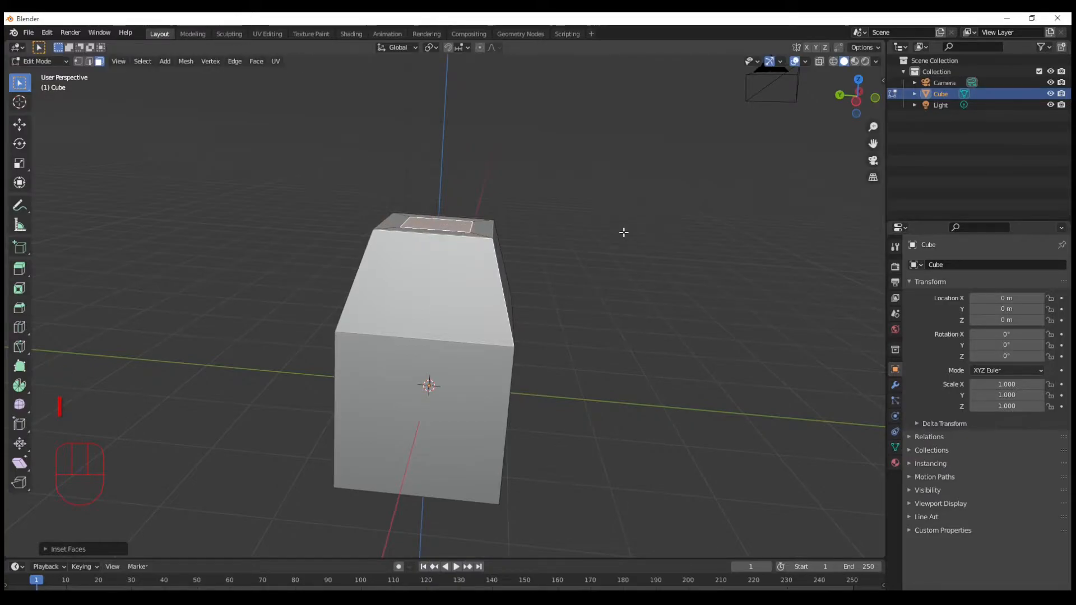
Extrude the inset face upward into a narrow neck and tilt its end face roughly 40° around the global X axis.
key("e")
left_click(656, 127)
middle_click_drag(655, 127, 494, 316)
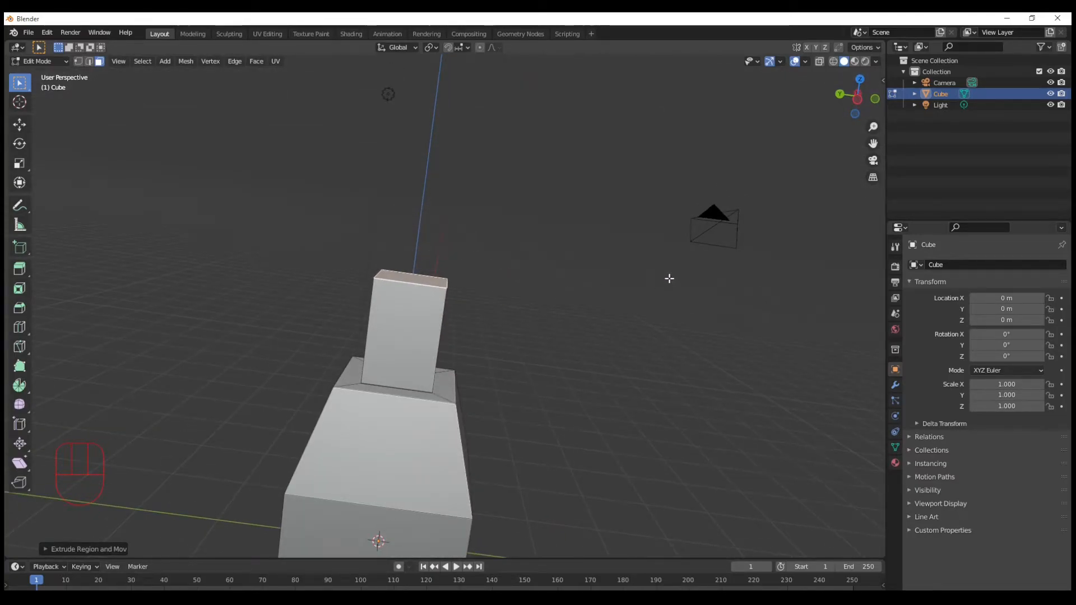
key("r")
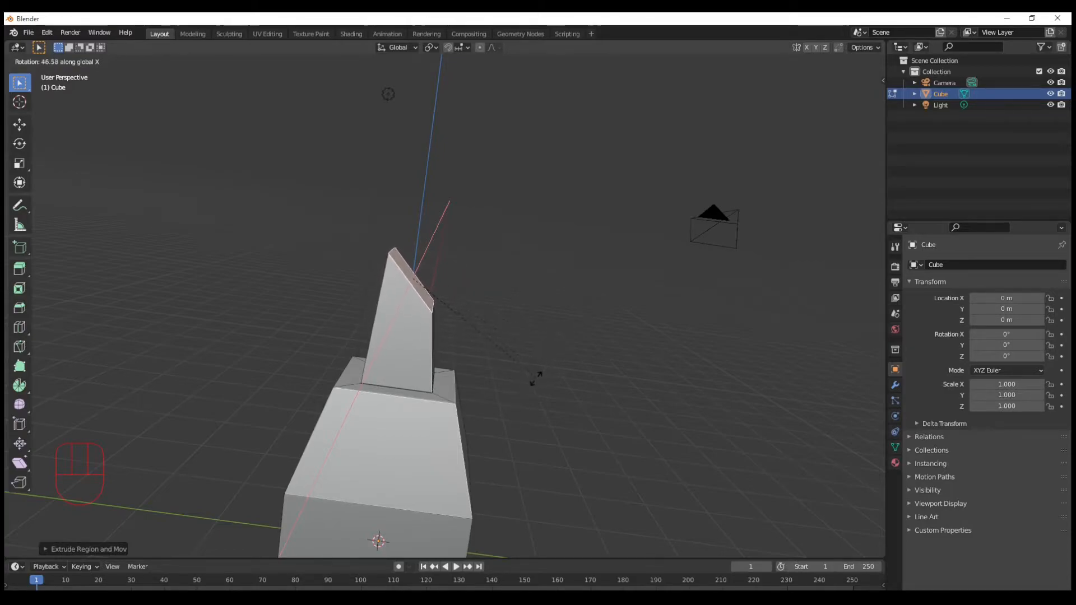
left_click(556, 364)
Extrude the neck's tilted end face about 1 m along its normal.
middle_click_drag(617, 365, 627, 316)
key("e")
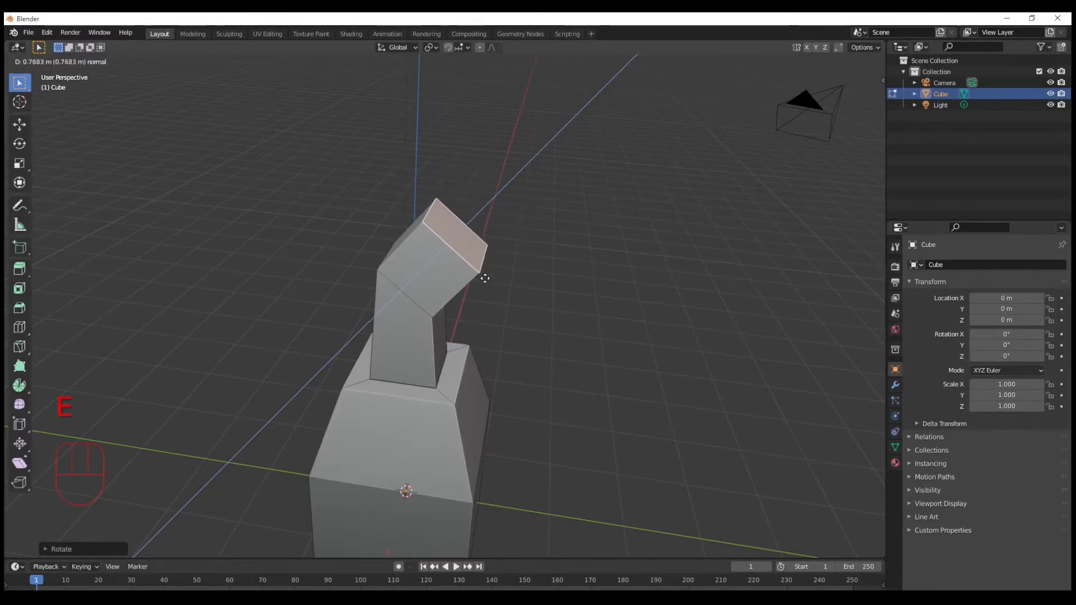
key("z")
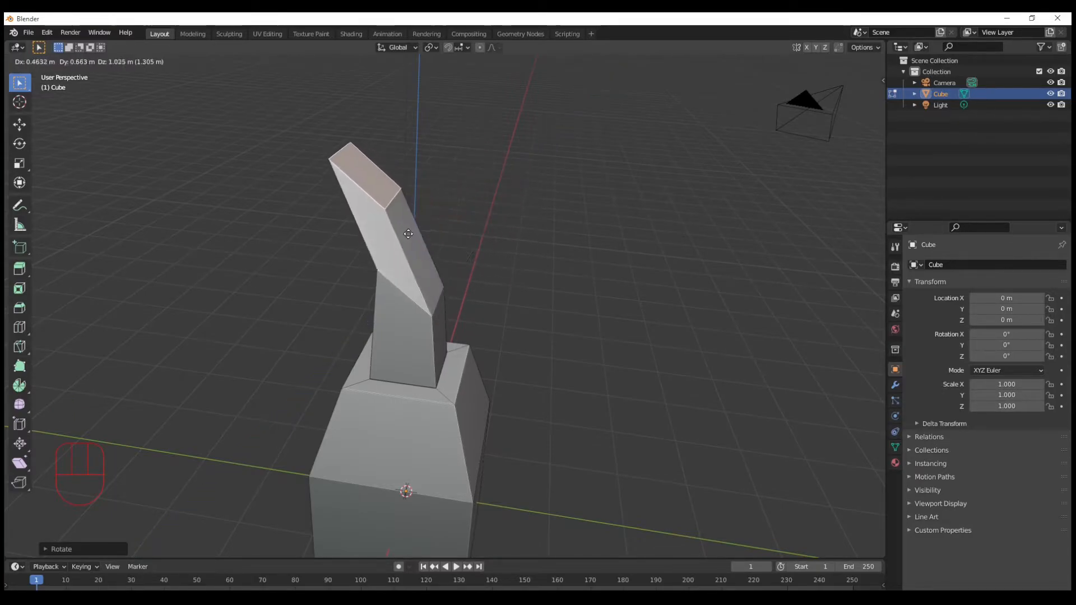
key("z")
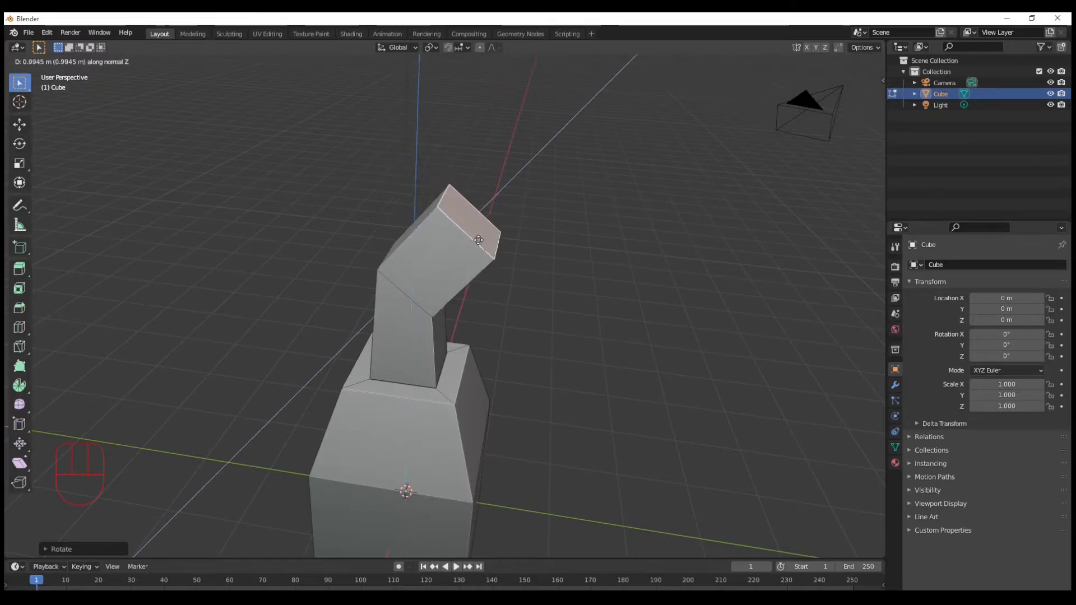
left_click(507, 261)
Examine the bent neck in the front and right orthographic views, ending in the left orthographic view.
middle_click_drag(516, 269, 521, 240)
key("KP_1")
key("KP_3")
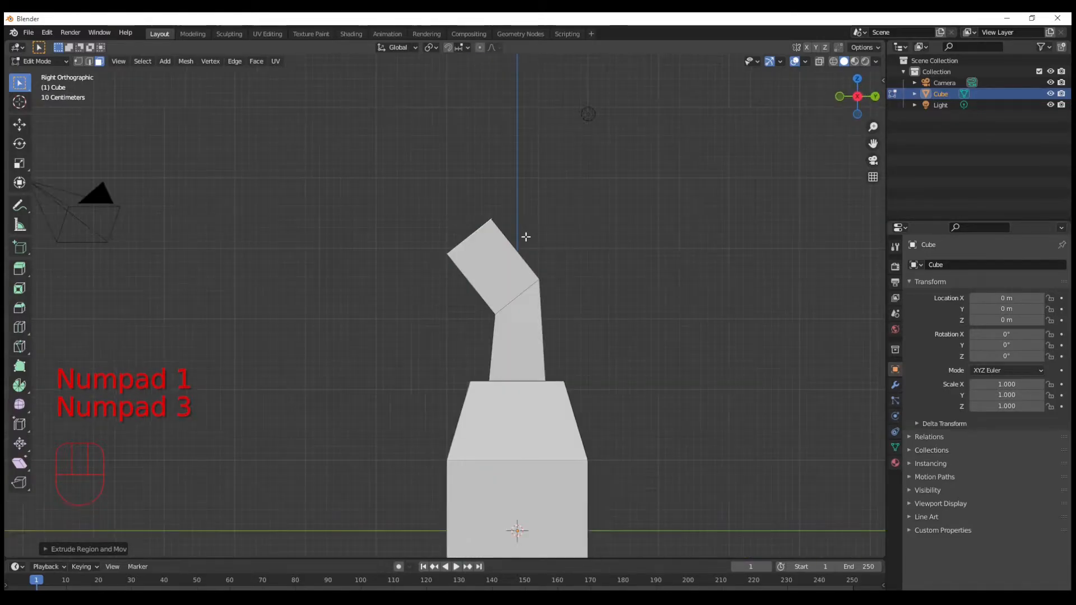
key("KP_1")
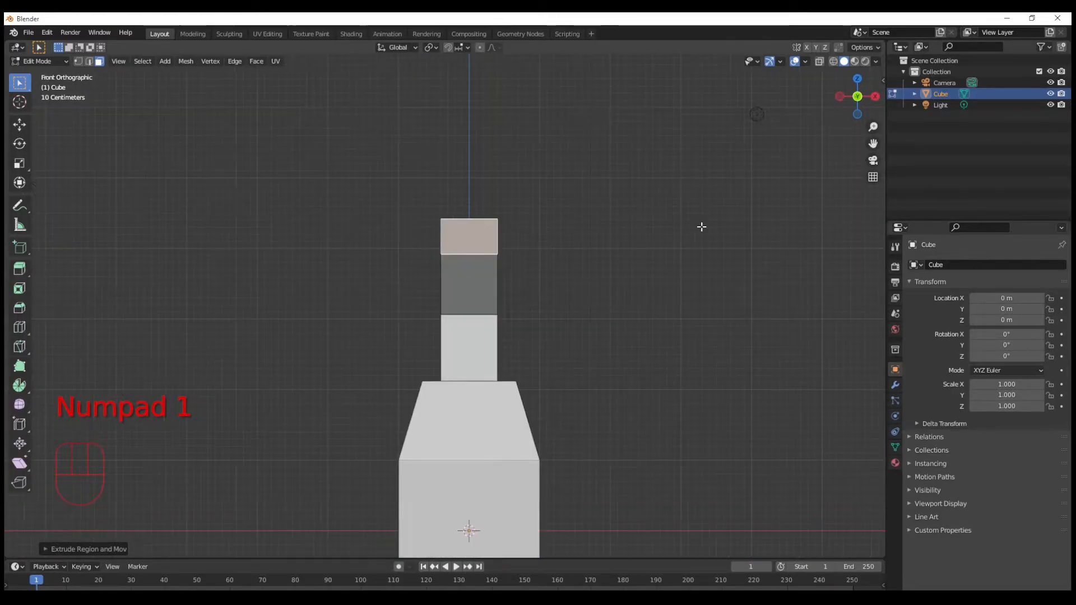
key("KP_3")
key("KP_1")
key("KP_3")
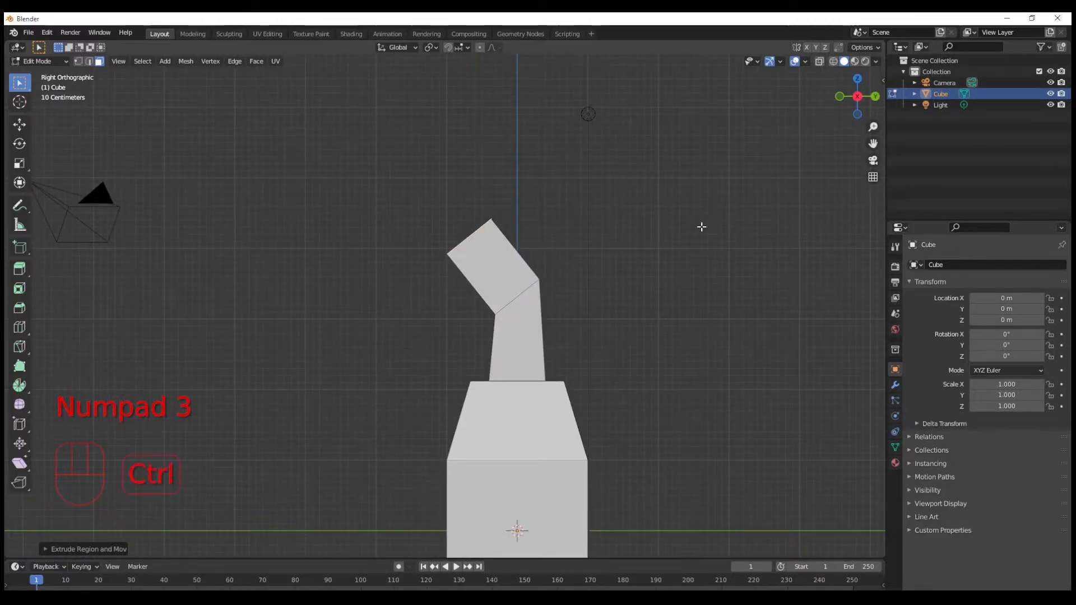
key("ctrl+KP_3")
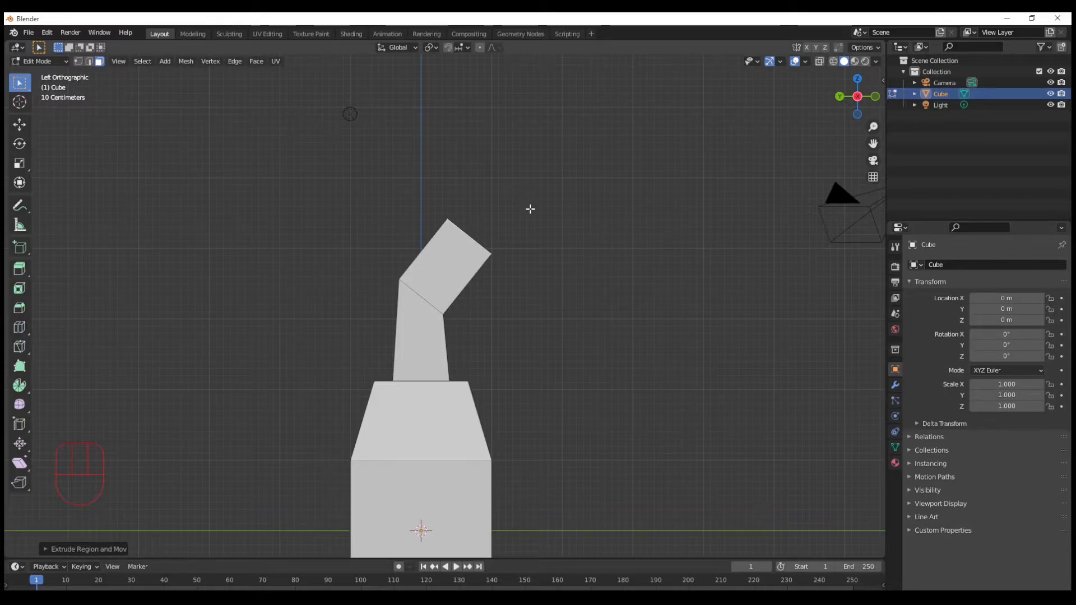
Try extruding the neck's end face about 1 m and rotating it, and undo both operations.
key("e")
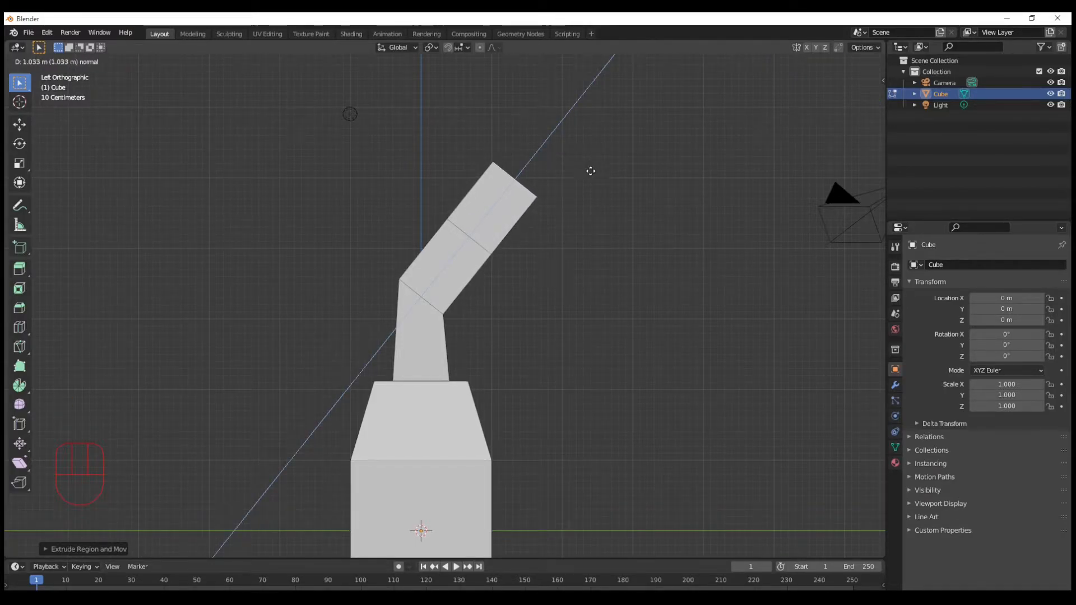
key("r")
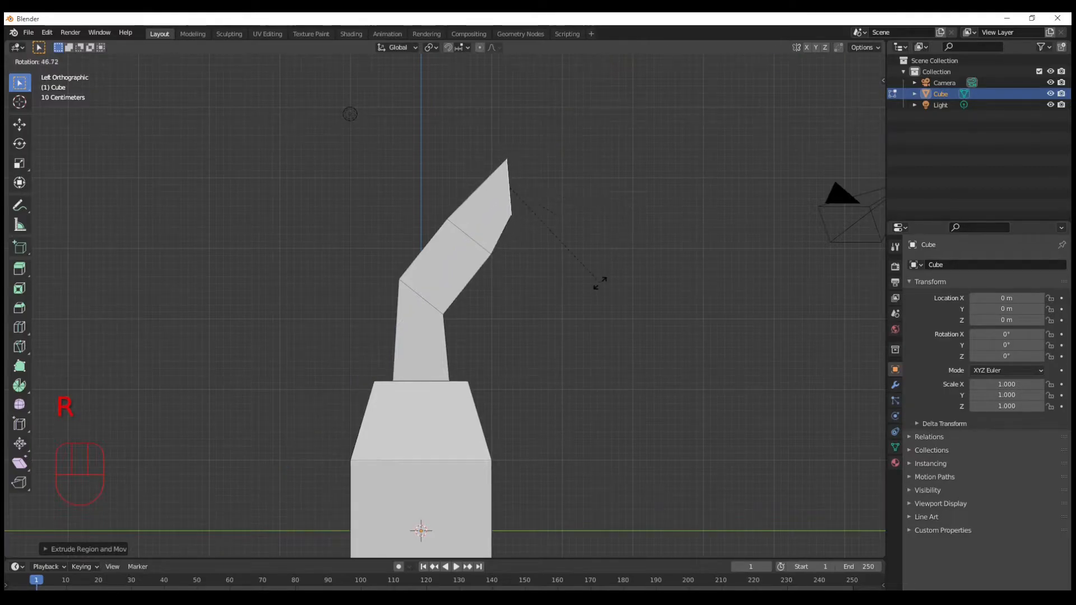
left_click(596, 270)
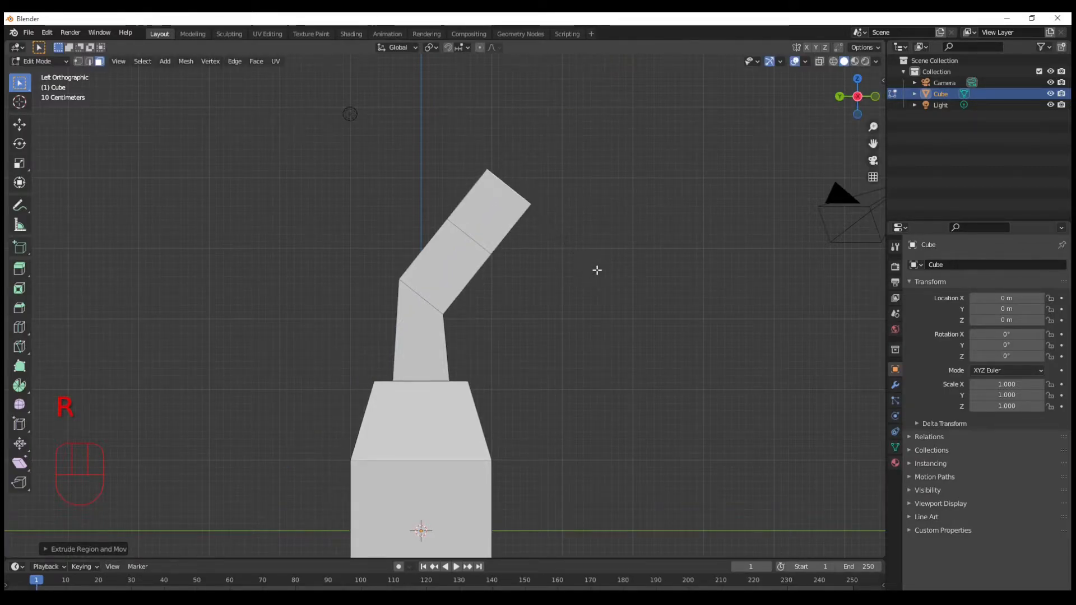
key("ctrl+z")
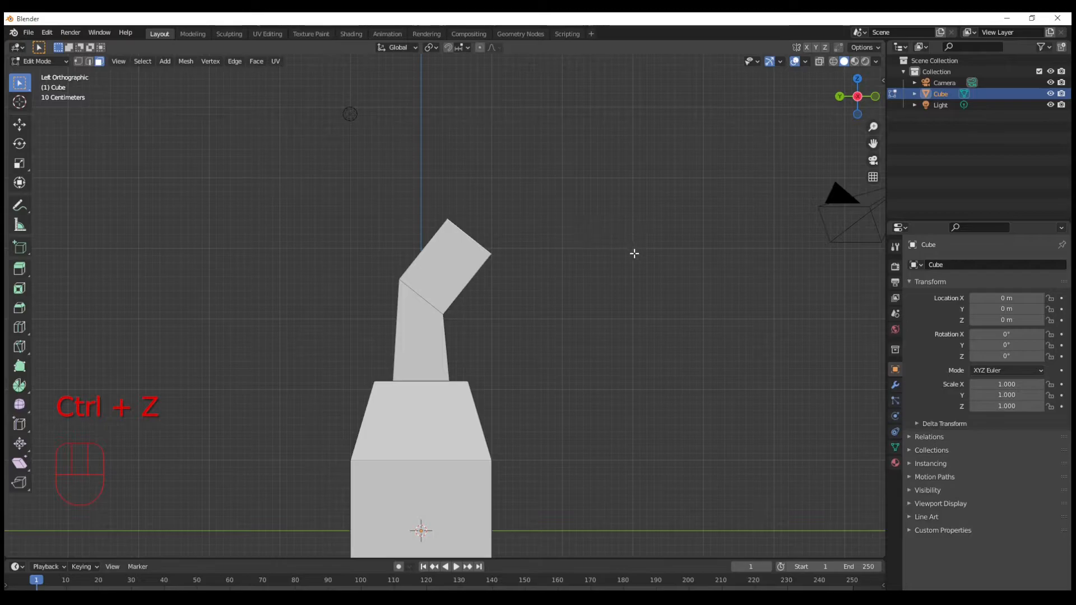
Tilt the neck's end face roughly 45° around the global X axis and extrude another segment from it.
key("r")
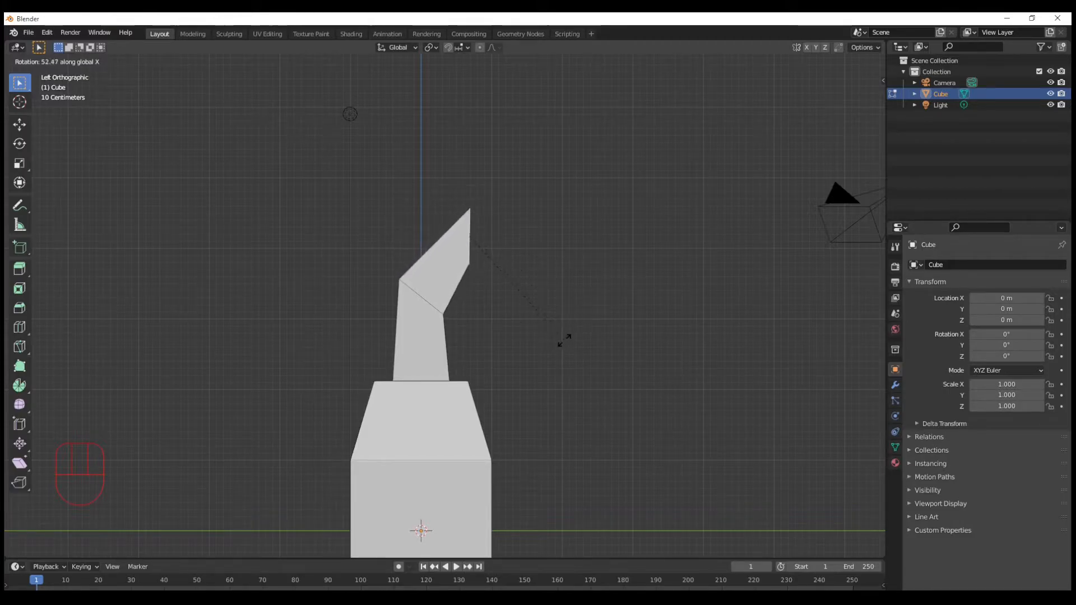
left_click(580, 322)
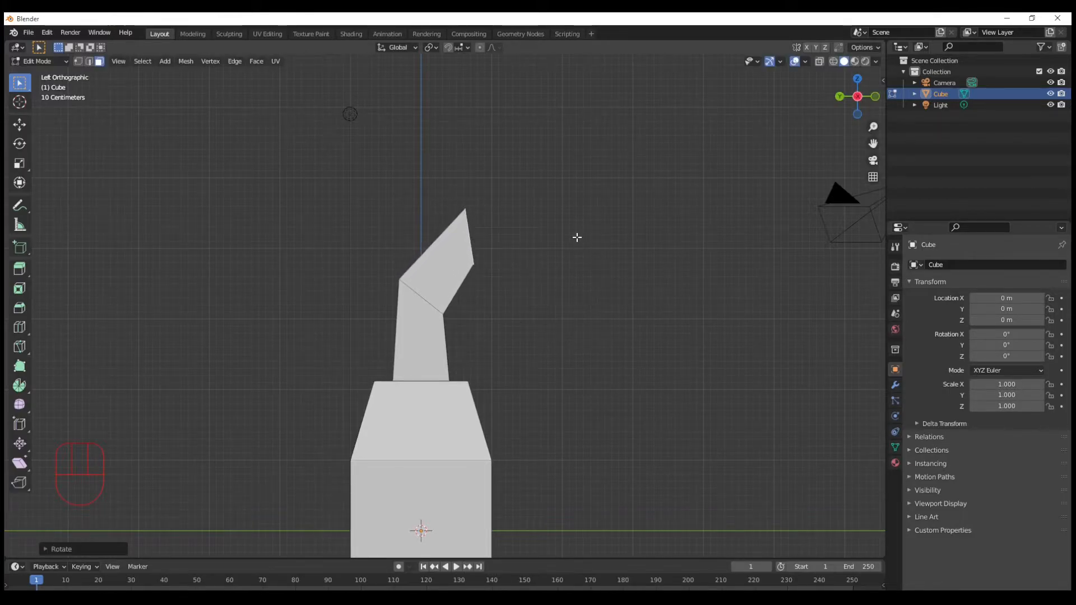
key("e")
left_click(639, 247)
Rotate the new end face roughly 40° further downward and extrude a segment of about 0.9 m along its normal.
key("r")
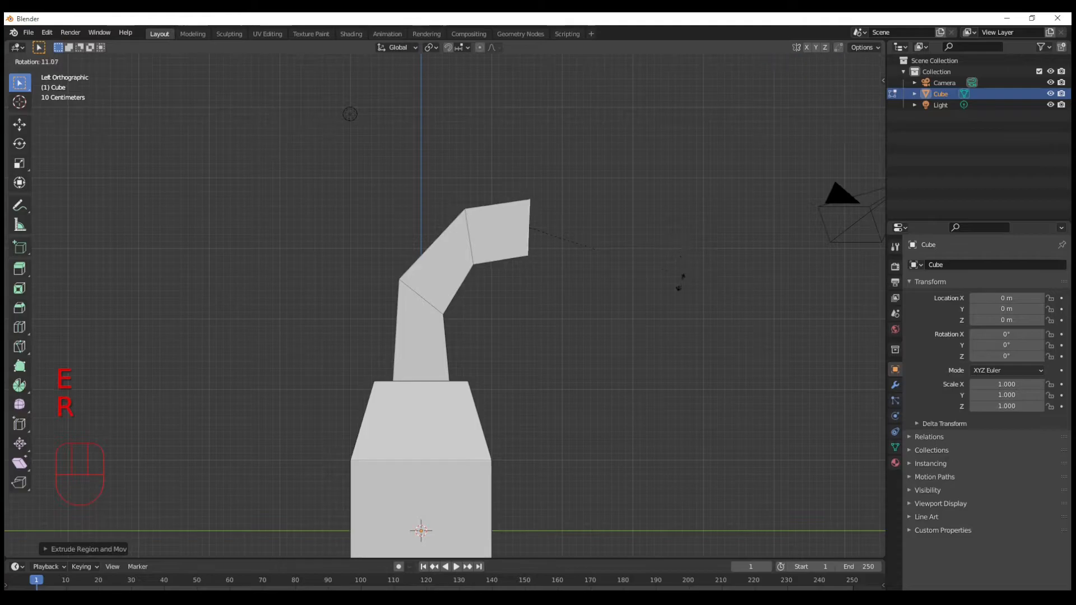
right_click(622, 312)
key("r")
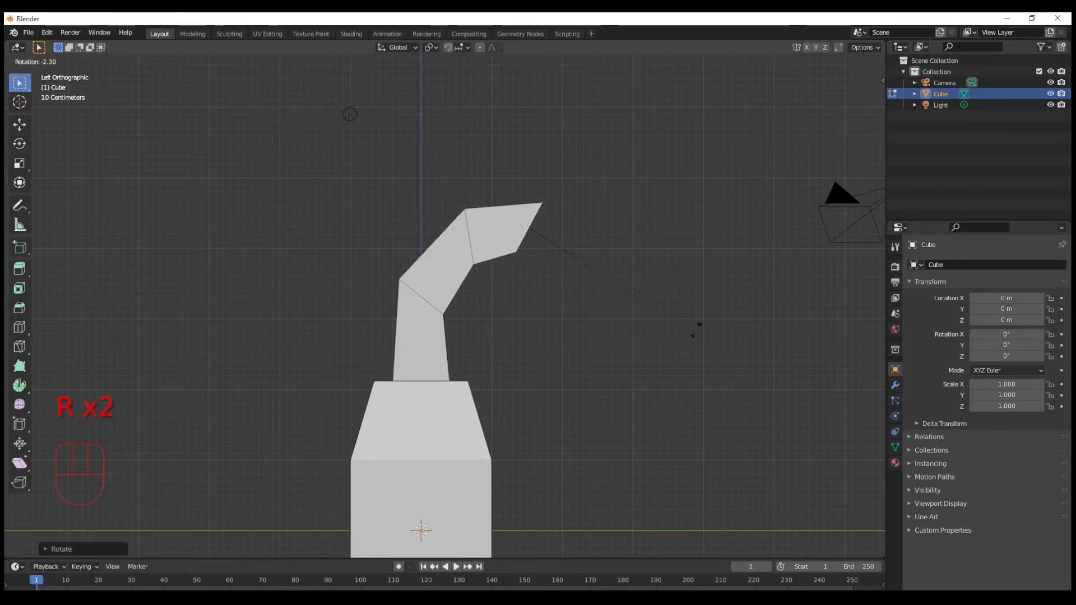
left_click(722, 351)
key("e")
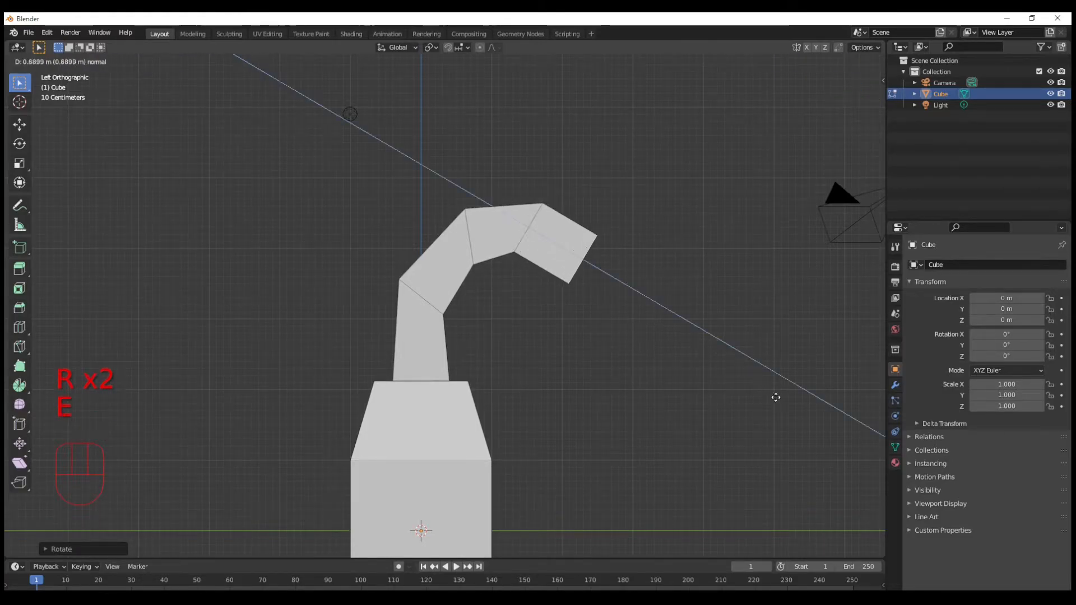
left_click(763, 391)
Rotate the hook's end face about 36° further downward and extrude another neck segment along its normal.
key("r")
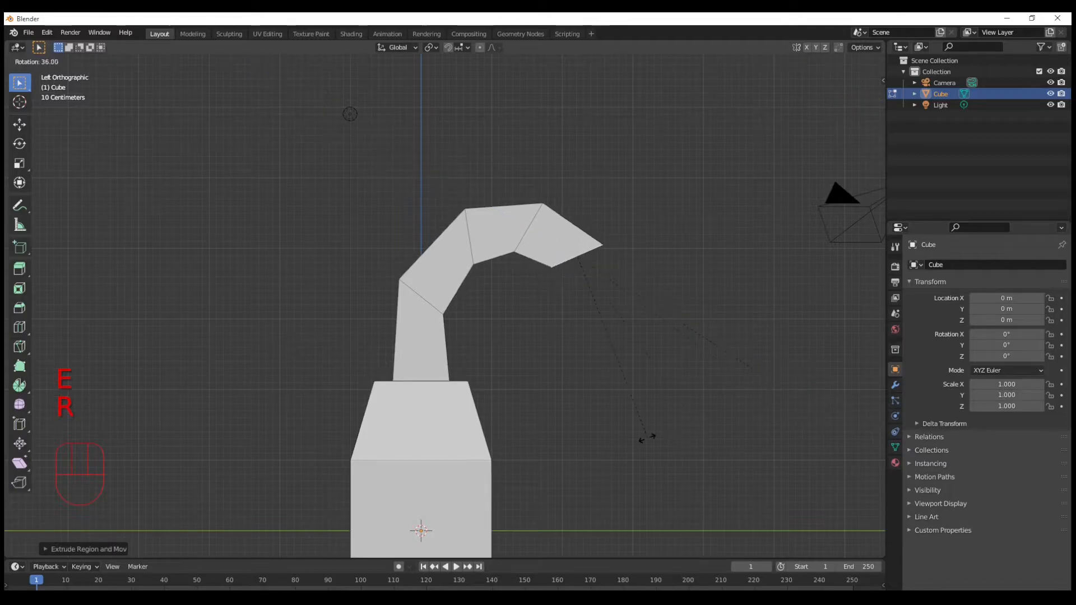
left_click(652, 435)
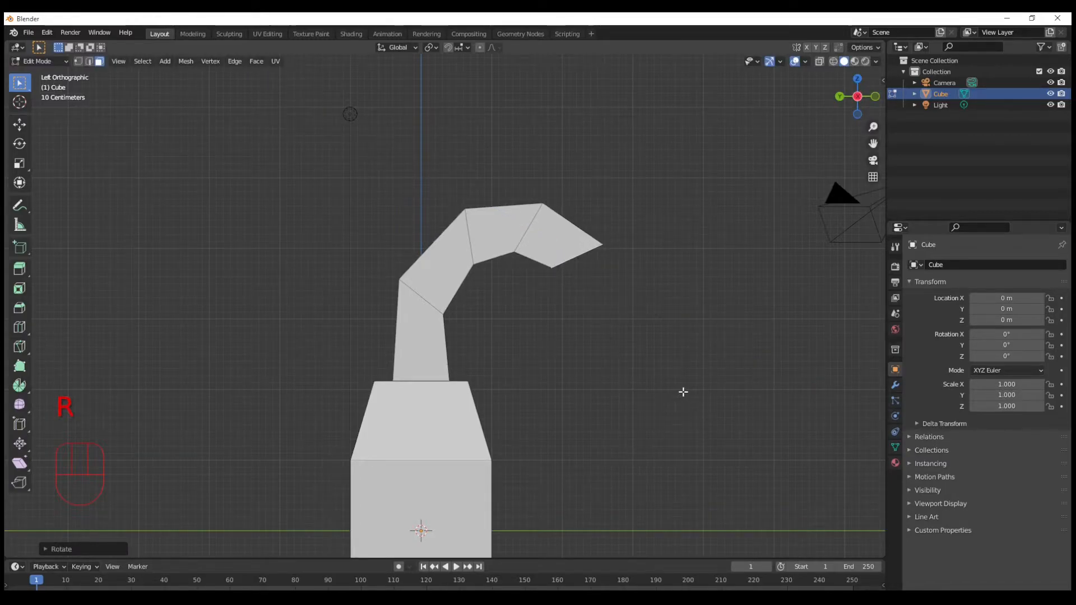
key("e")
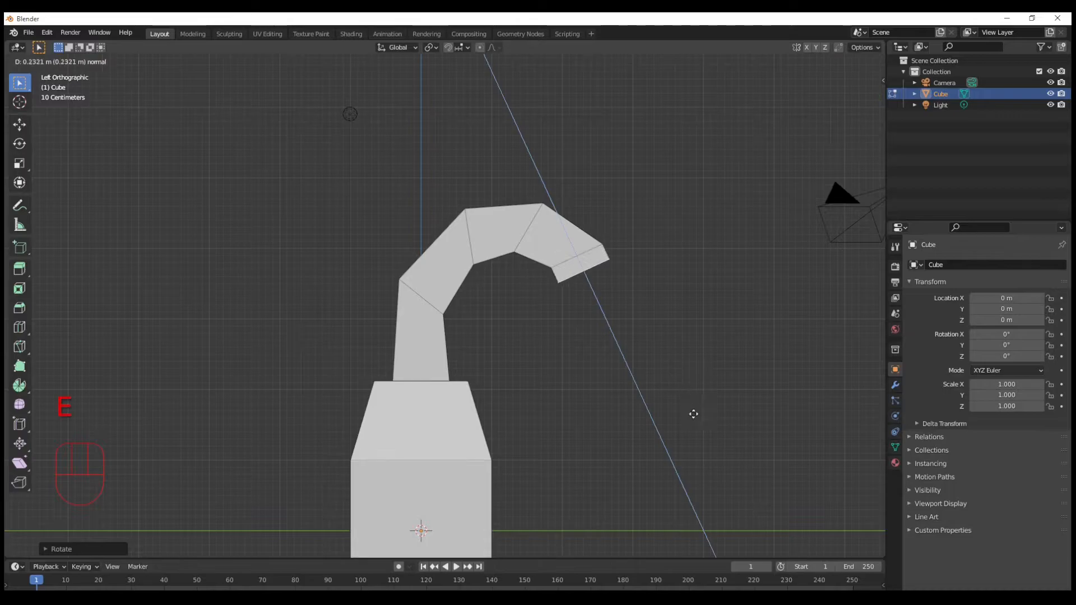
left_click(718, 428)
Scale down the new end face, rotate it about 49° inward, and extrude a narrower segment from it.
key("s")
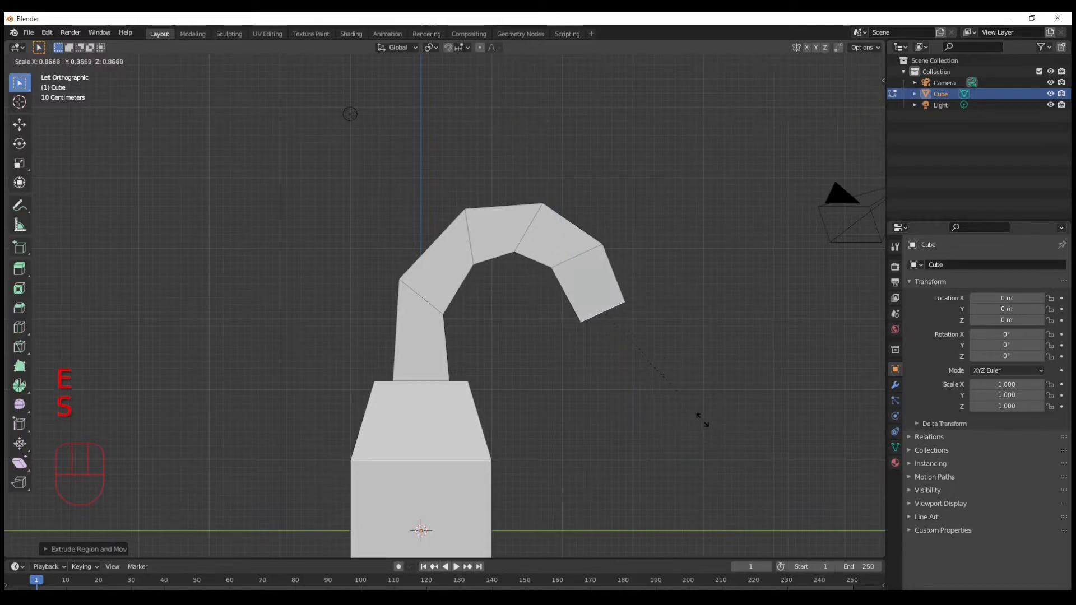
left_click(641, 408)
key("r")
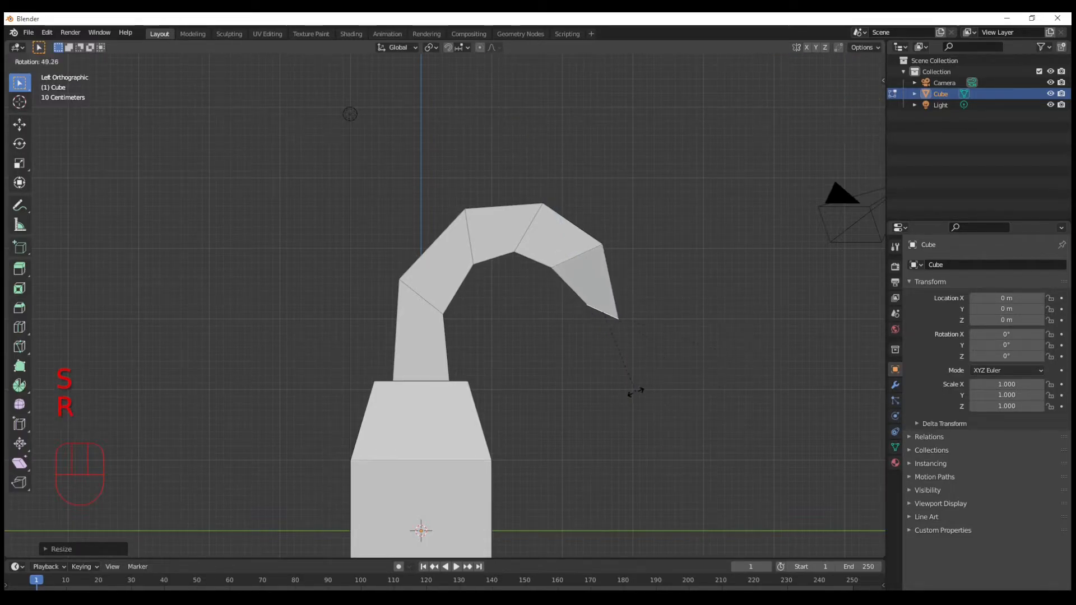
left_click(644, 390)
key("e")
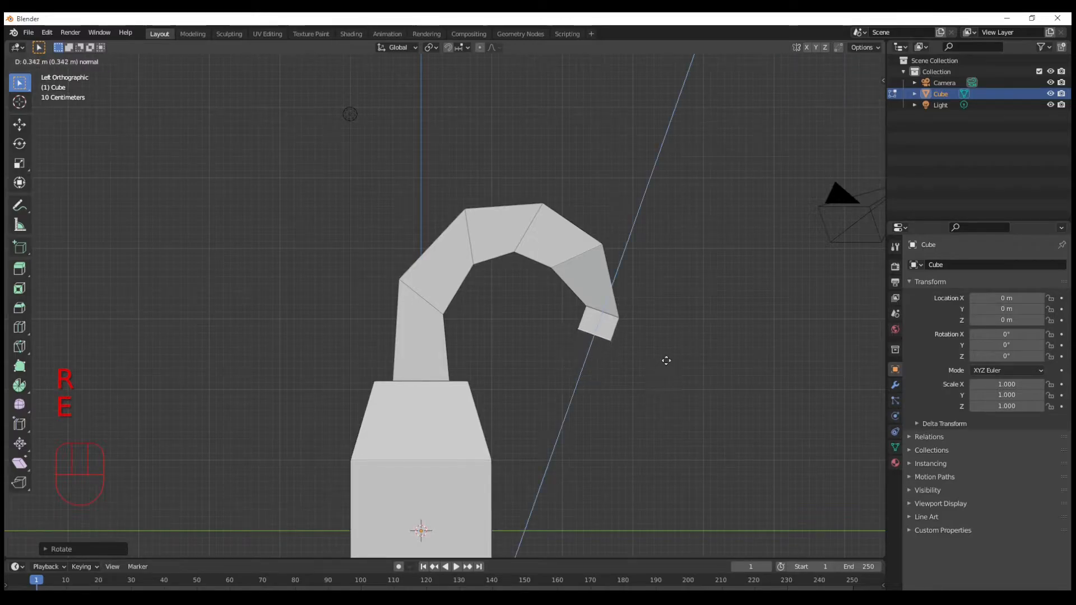
left_click(656, 379)
Shrink the narrow segment's end face, turn it toward the base, and extrude the hook back inward.
key("s")
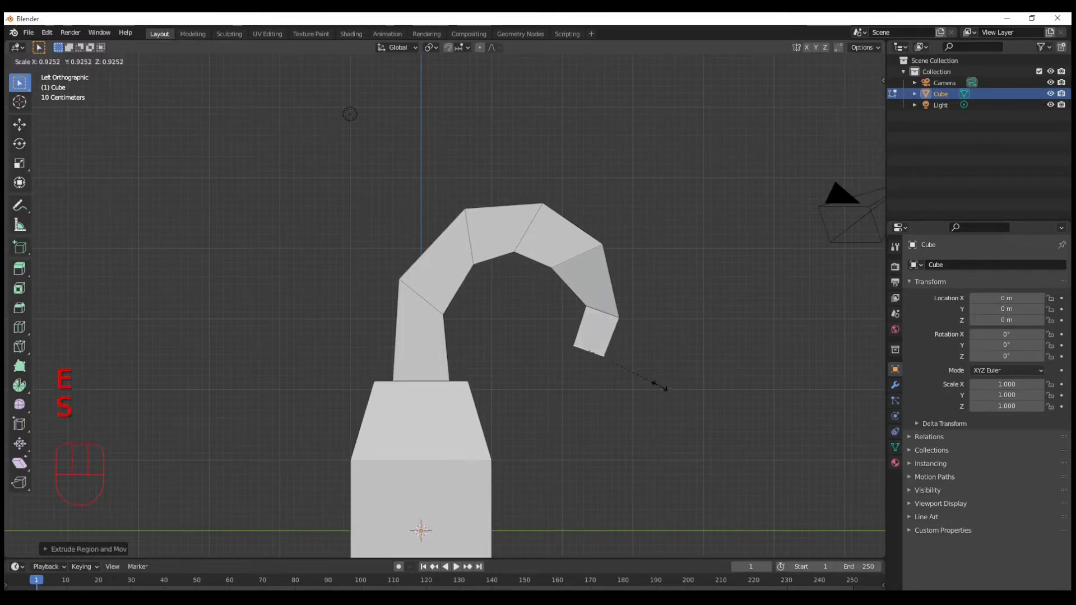
left_click(629, 375)
key("r")
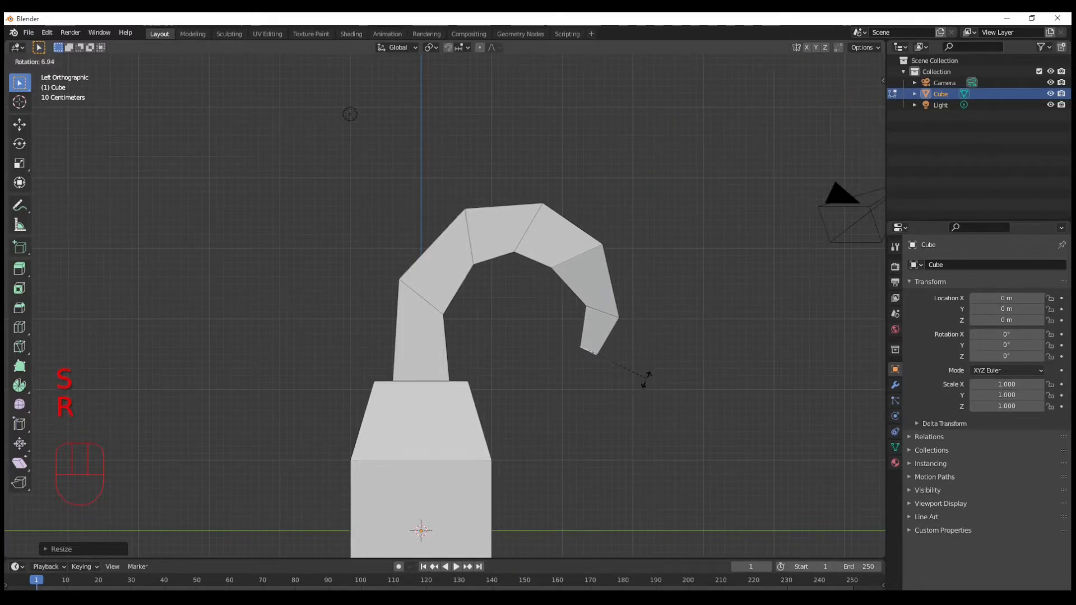
left_click(614, 390)
key("e")
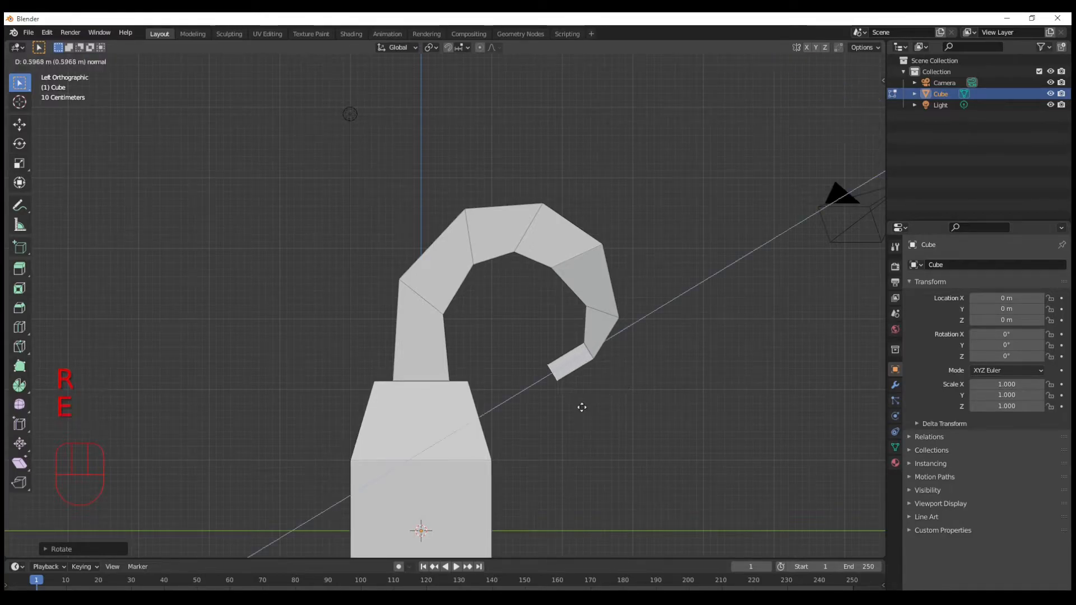
left_click(597, 399)
Scale the inward-pointing end face smaller, rotate it until it nearly faces the base, and extrude a short tip.
key("s")
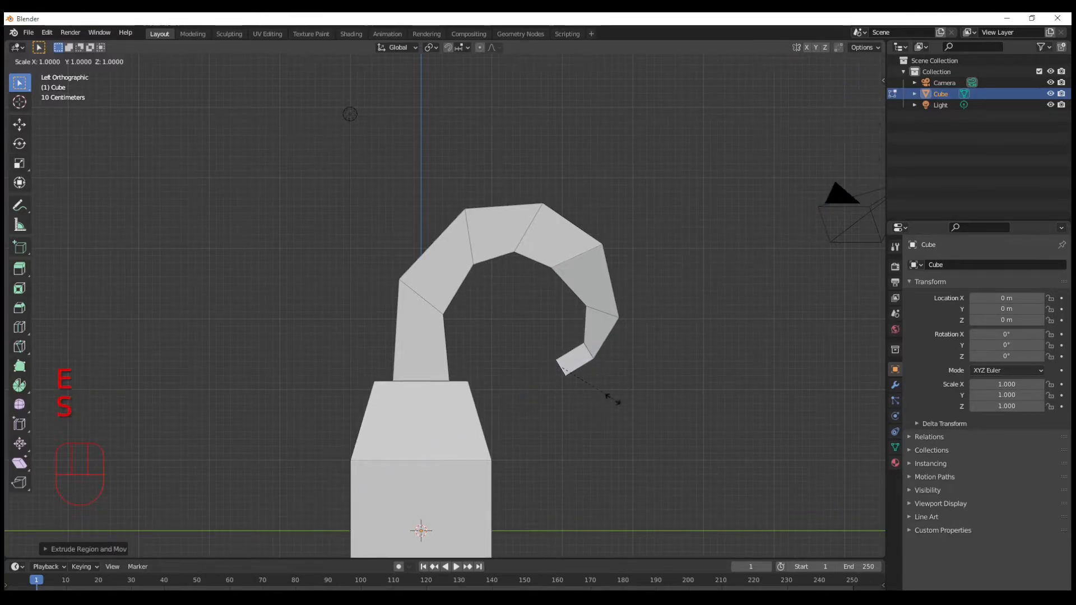
left_click(587, 388)
key("r")
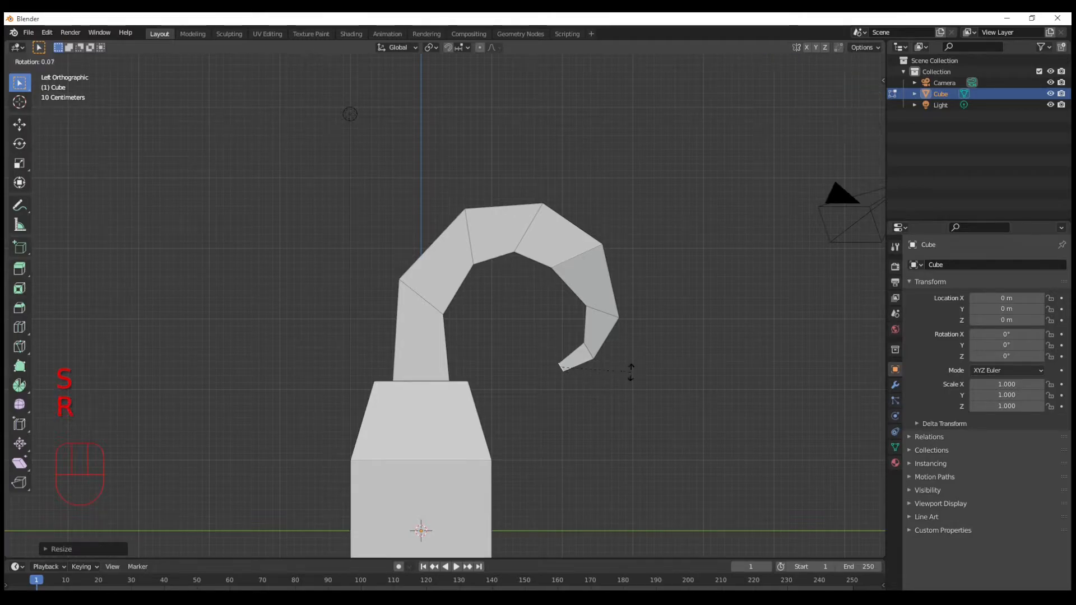
left_click(606, 391)
key("e")
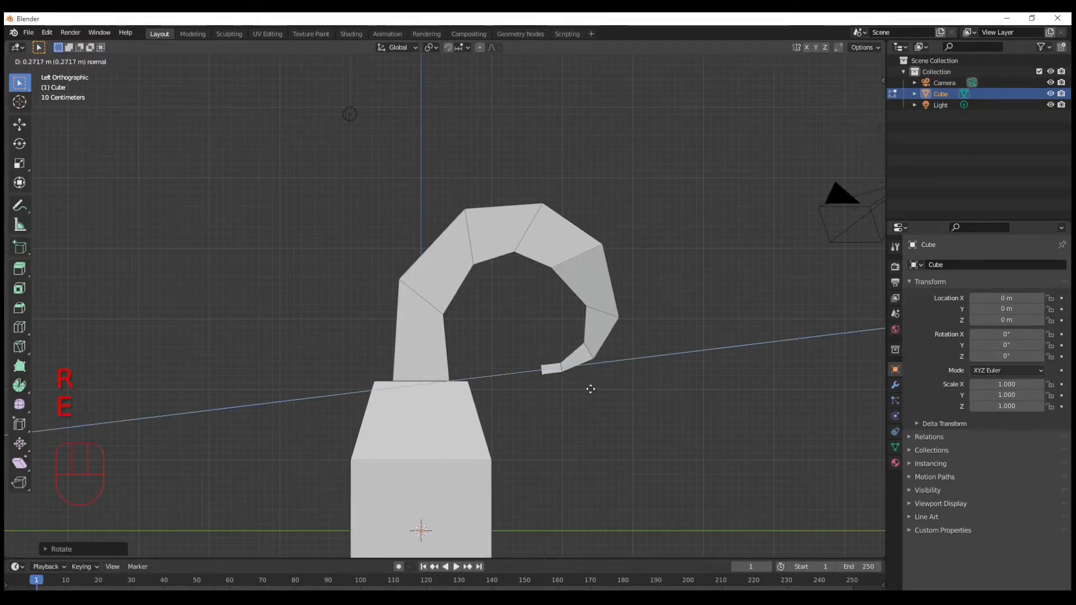
left_click(599, 387)
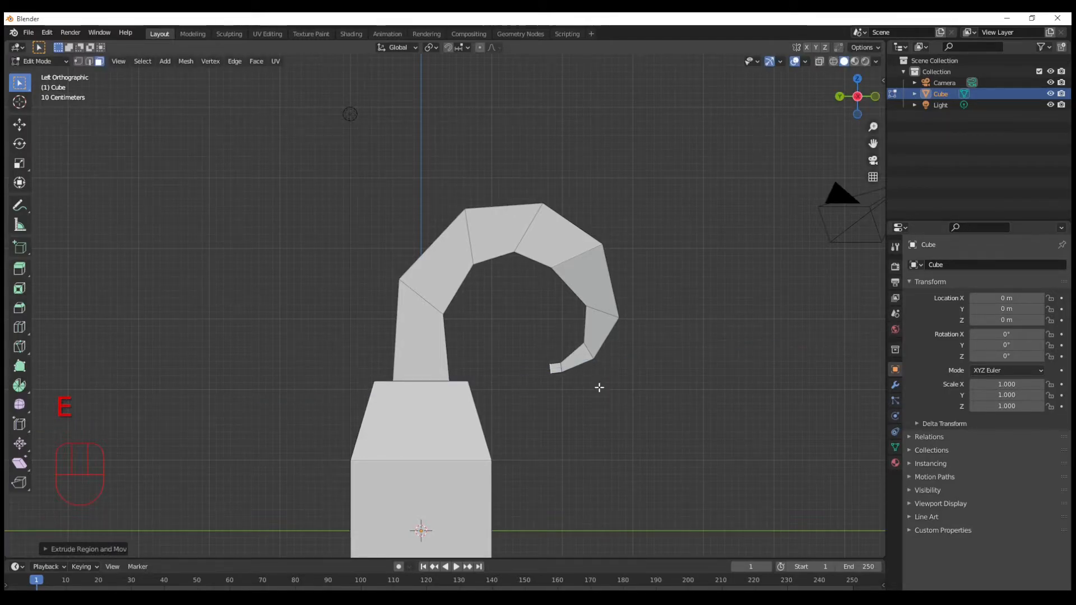
Rotate the short tip's end face slightly further to curl it upward, and view the finished hook in perspective.
key("r")
left_click(578, 399)
middle_click_drag(665, 369, 605, 365)
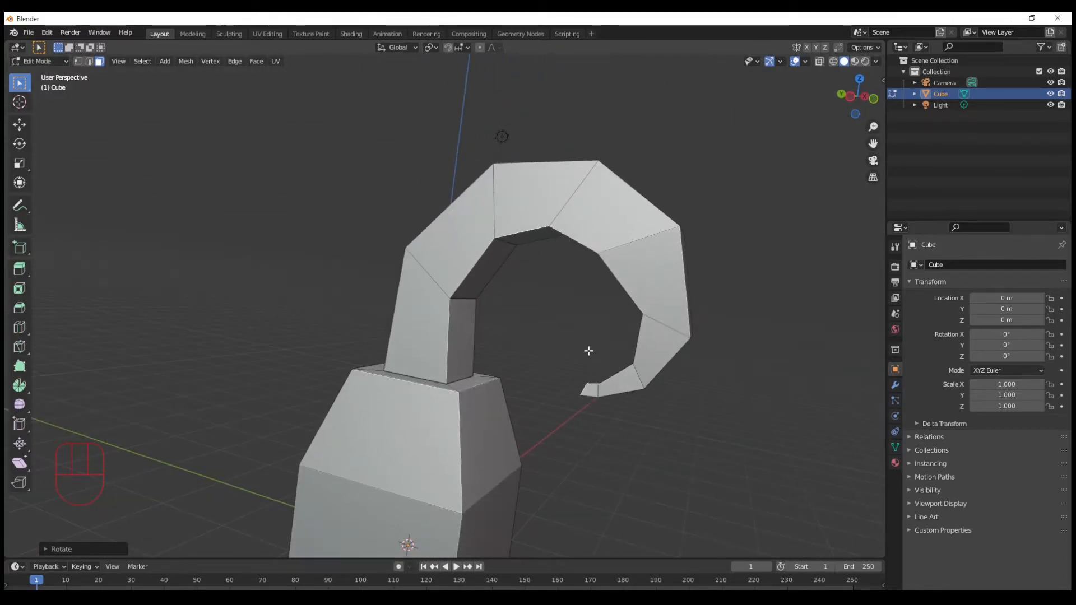
middle_click_drag(581, 325, 661, 319, "shift")
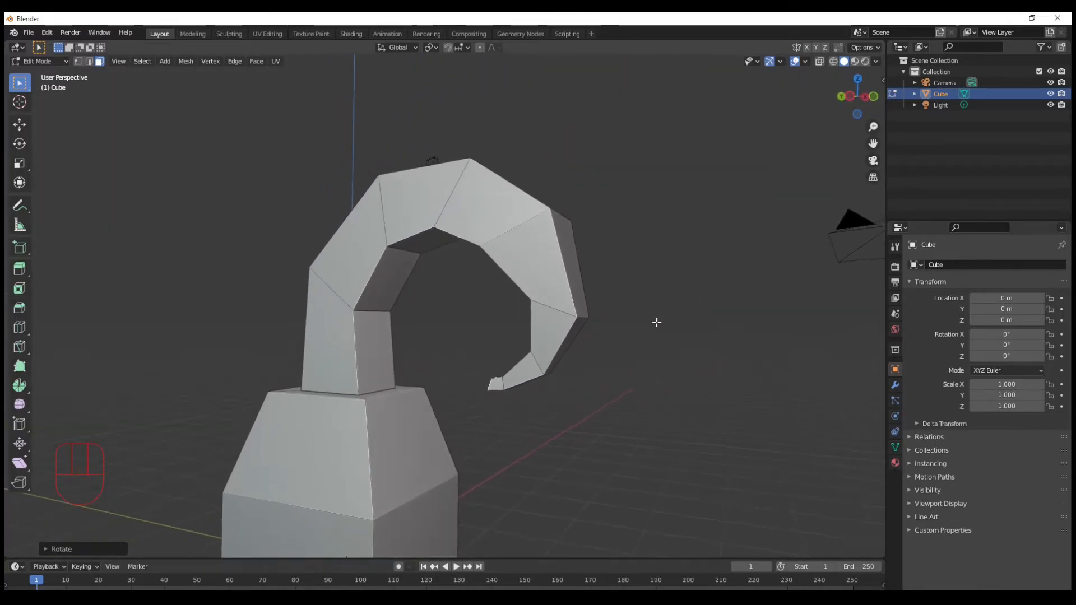
scroll(482, 298, "up", 4)
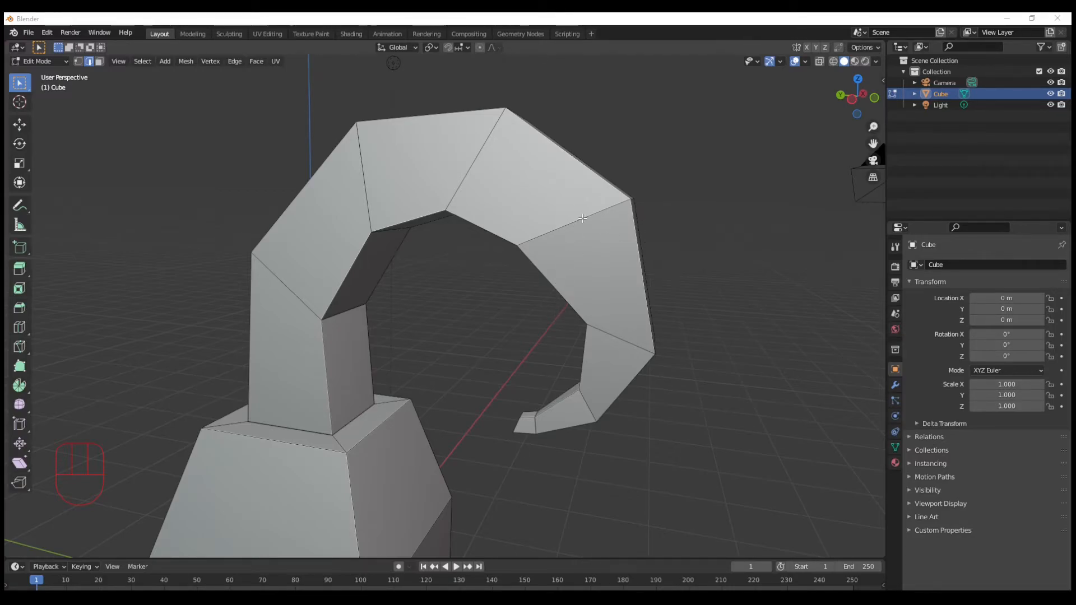
Try to rotate a single side edge between two segments on the outer curve of the neck.
key("r")
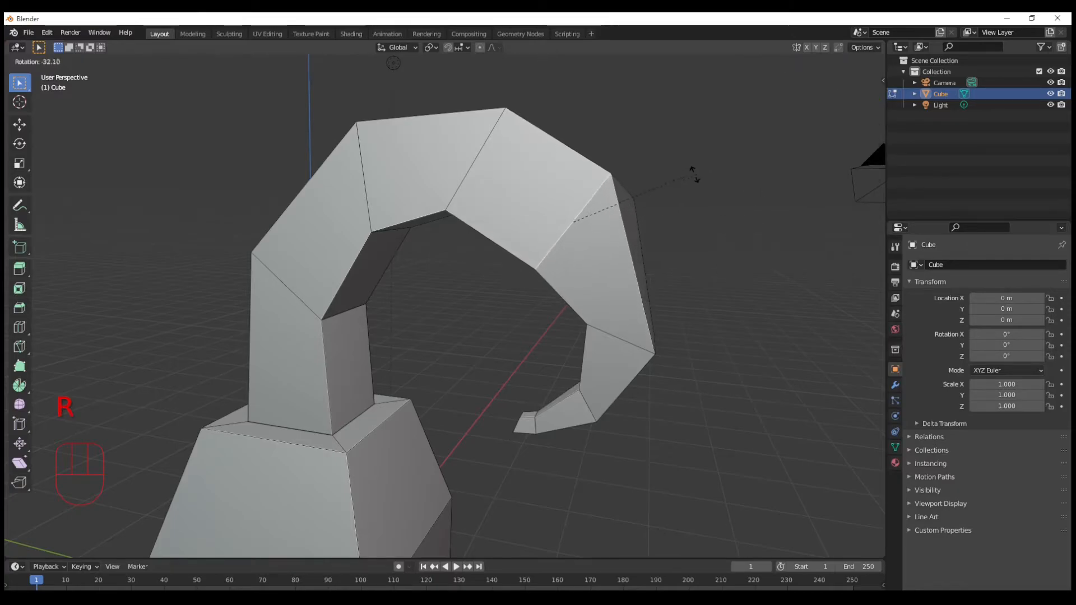
right_click(688, 302)
middle_click_drag(724, 210, 649, 185)
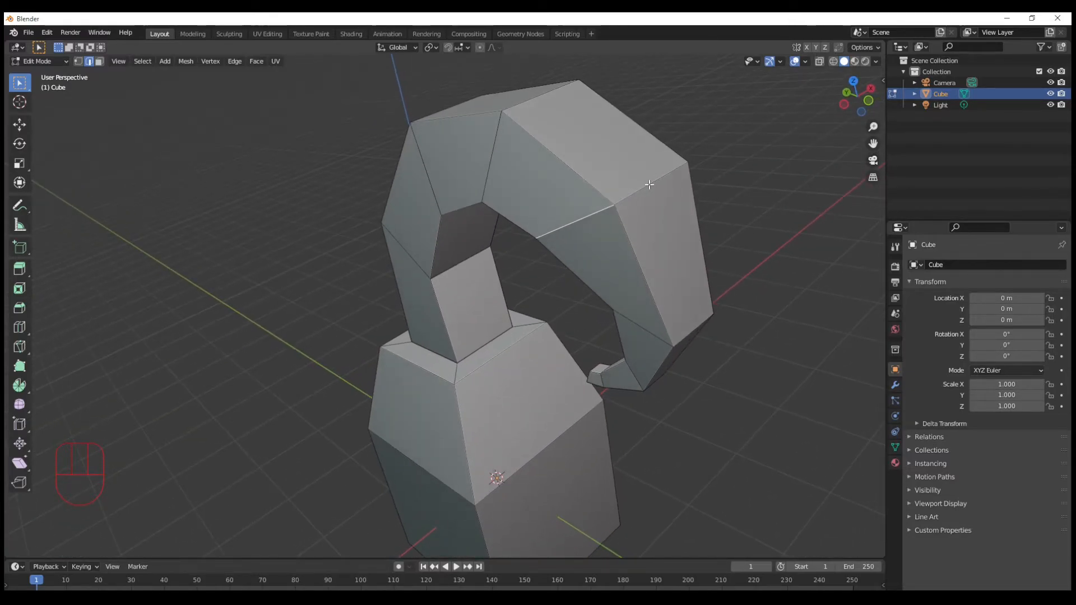
middle_click_drag(732, 136, 25, 117)
left_click(656, 162)
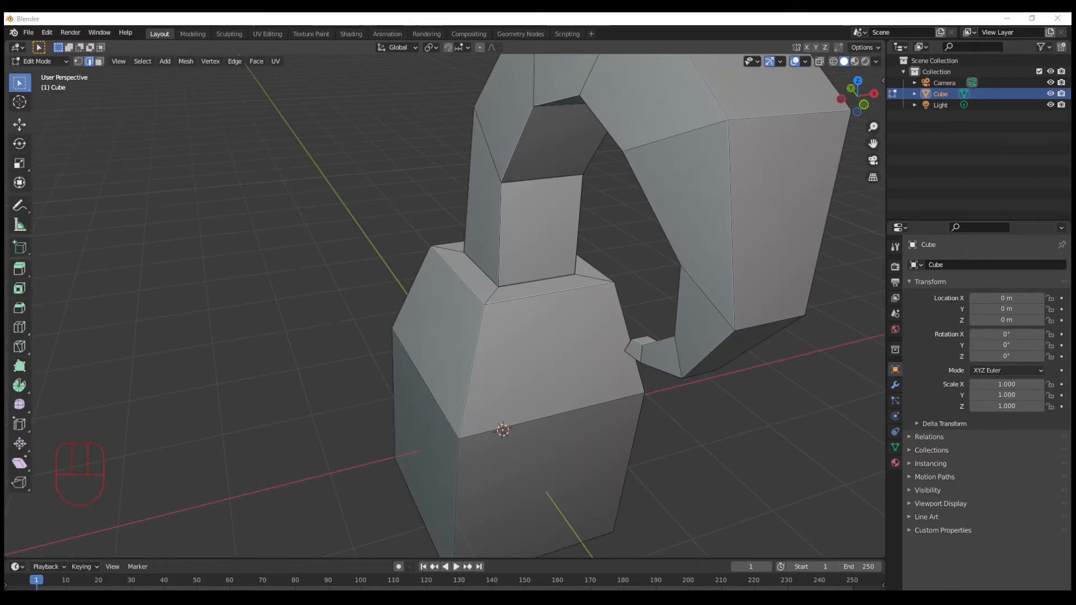
middle_click_drag(125, 176, 551, 267)
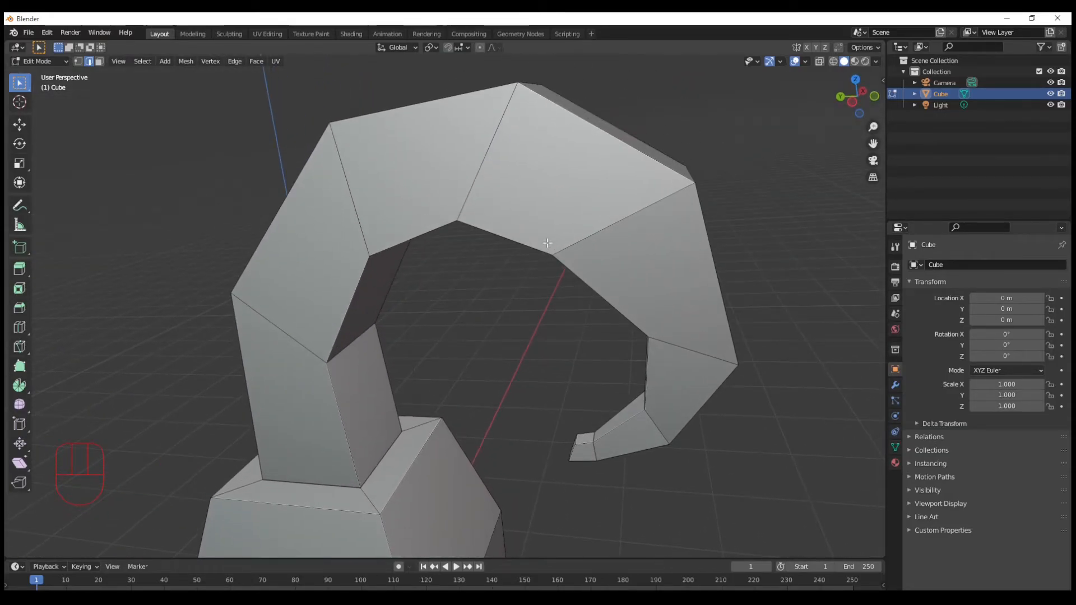
Select the whole edge loop on the neck's upper outer bend through the mesh and rotate it roughly 23° around global X.
key("shift+z")
mouse_move(550, 240)
middle_mouse_down()
mouse_move(531, 314)
mouse_move(507, 302)
middle_mouse_up()
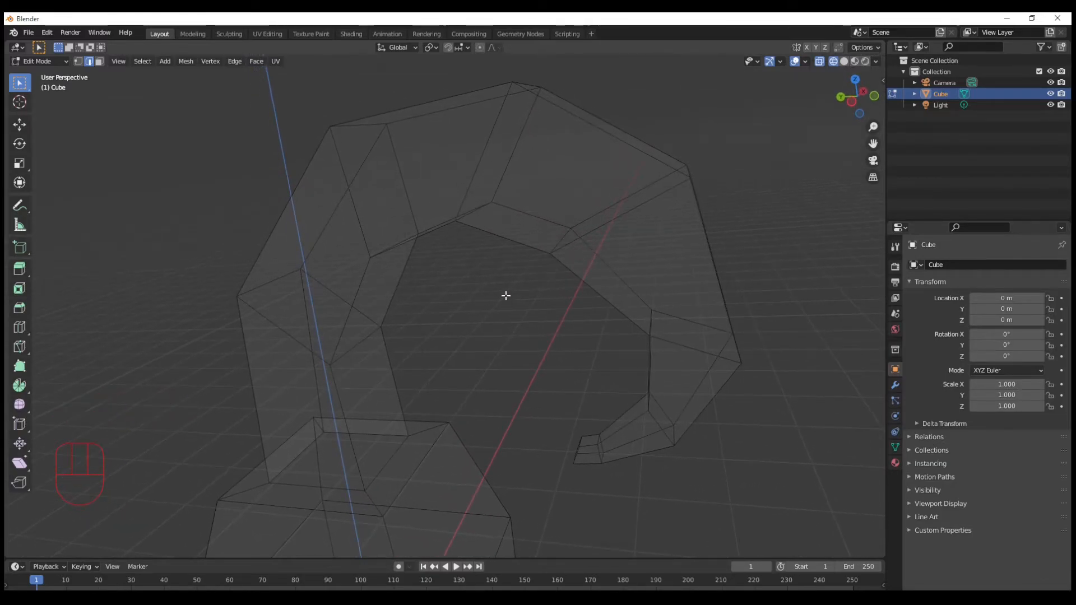
middle_click_drag(607, 271, 629, 193)
left_click_drag(737, 119, 516, 267)
middle_click_drag(568, 178, 521, 272)
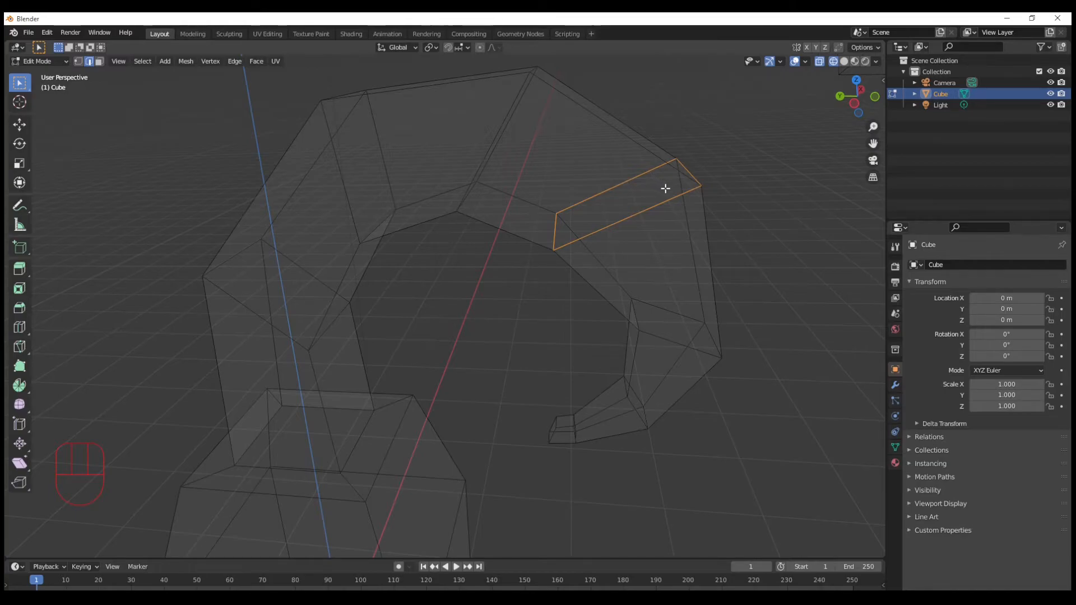
key("r")
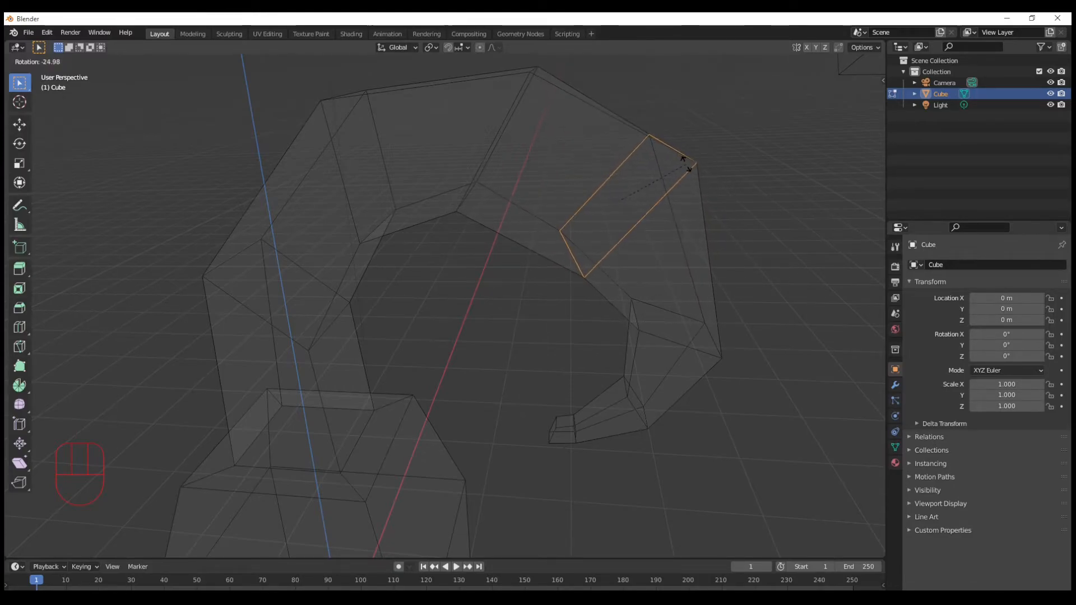
key("x")
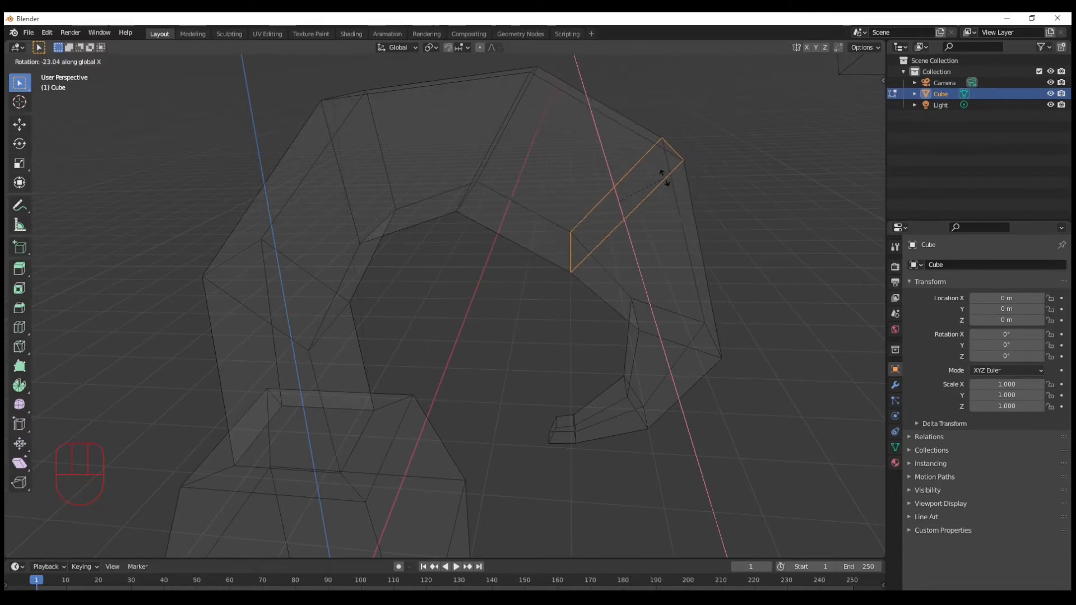
left_click(682, 204)
key("shift+z")
mouse_move(731, 217)
middle_mouse_down()
mouse_move(692, 220)
mouse_move(734, 208)
mouse_move(536, 336)
mouse_move(588, 283)
mouse_move(557, 297)
mouse_move(721, 226)
middle_mouse_up()
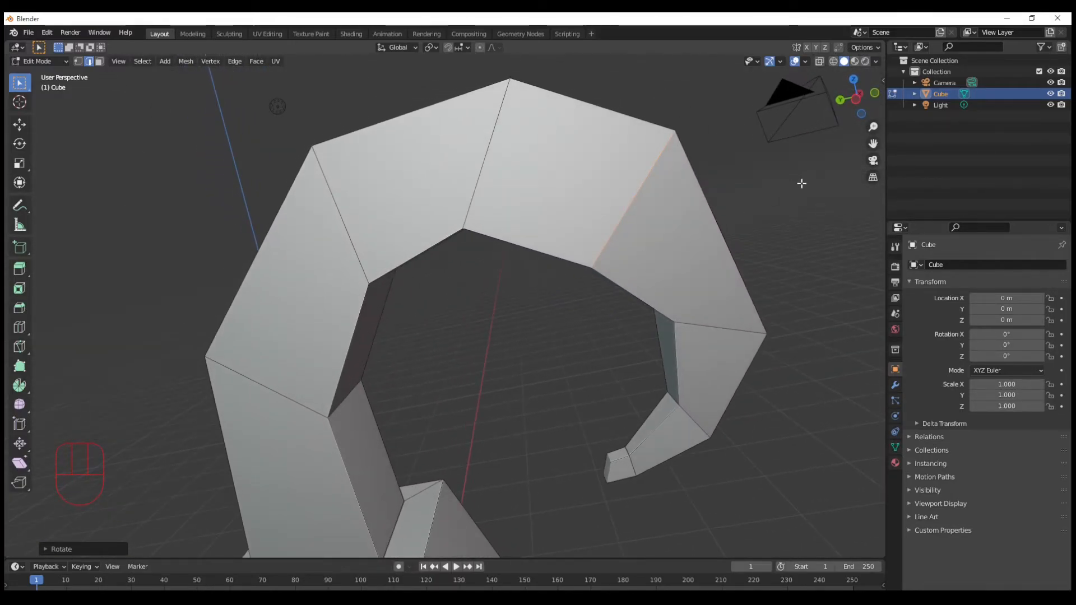
Rotate the same upper-bend edge loop slightly back around the global X axis.
key("r")
key("x")
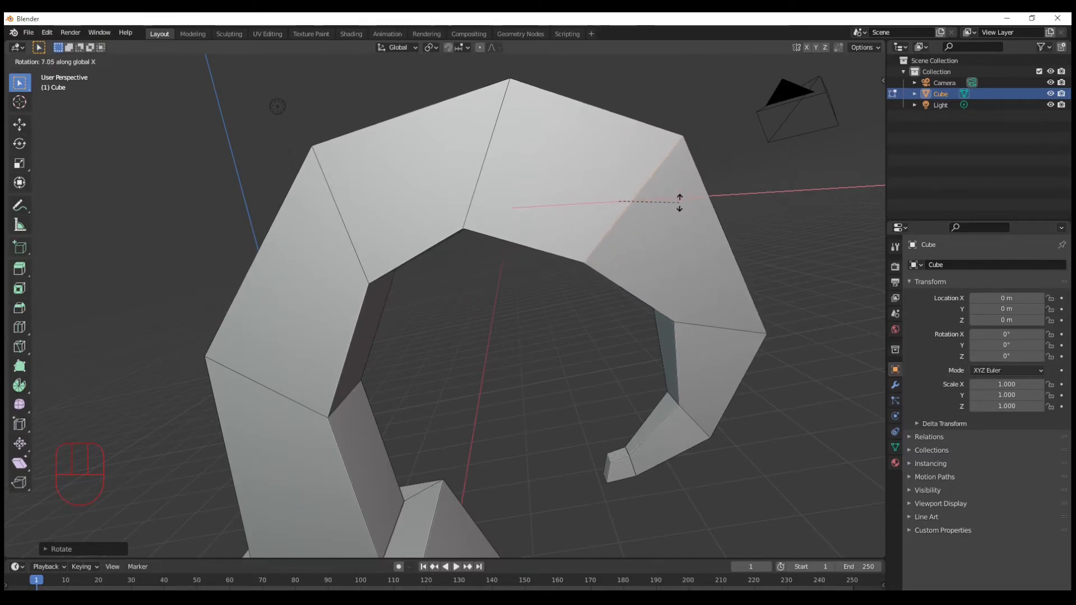
left_click(677, 200)
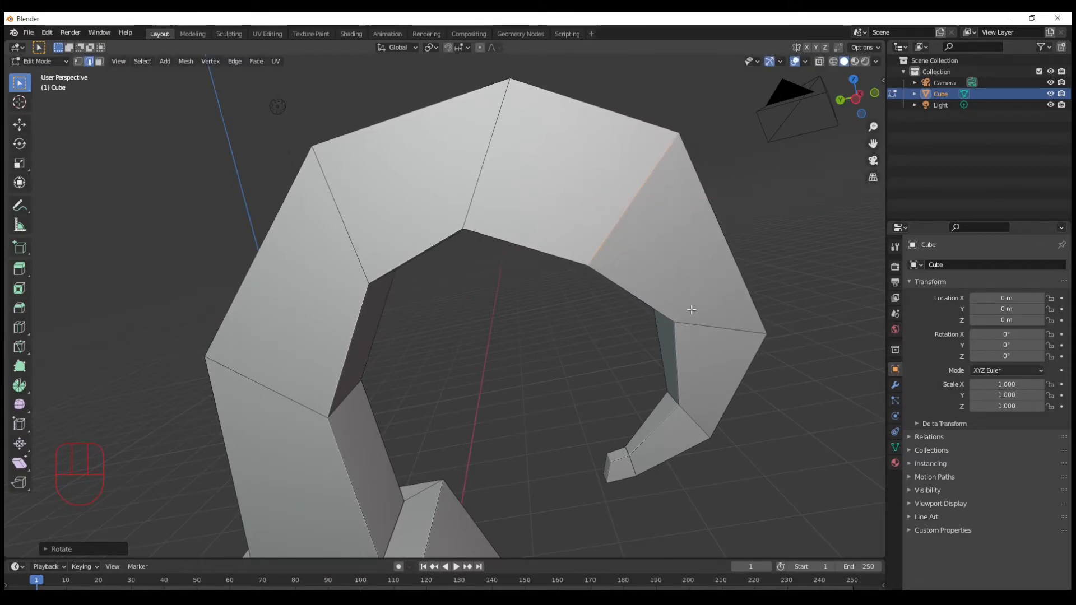
Select the next edge loop toward the hook's tip through the mesh and rotate it about 17° around global X.
key("shift+z")
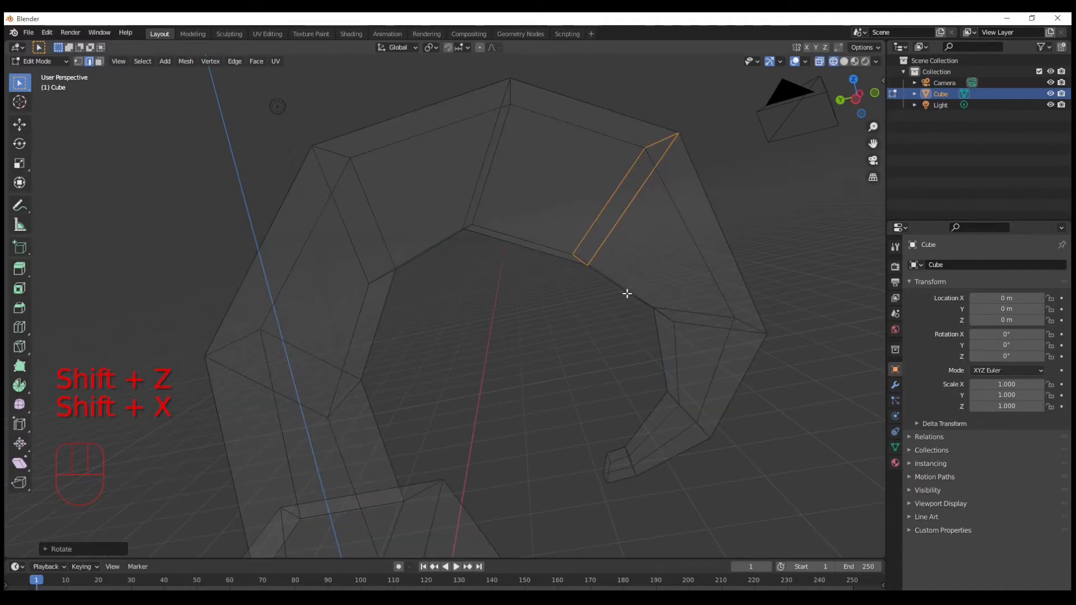
left_click_drag(620, 302, 786, 359)
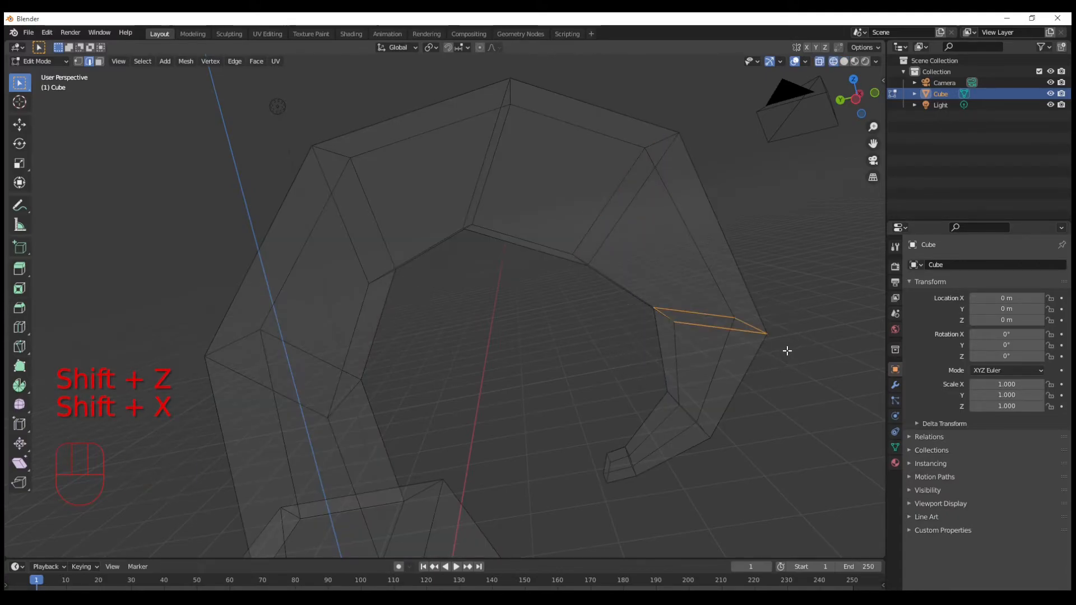
key("shift+z")
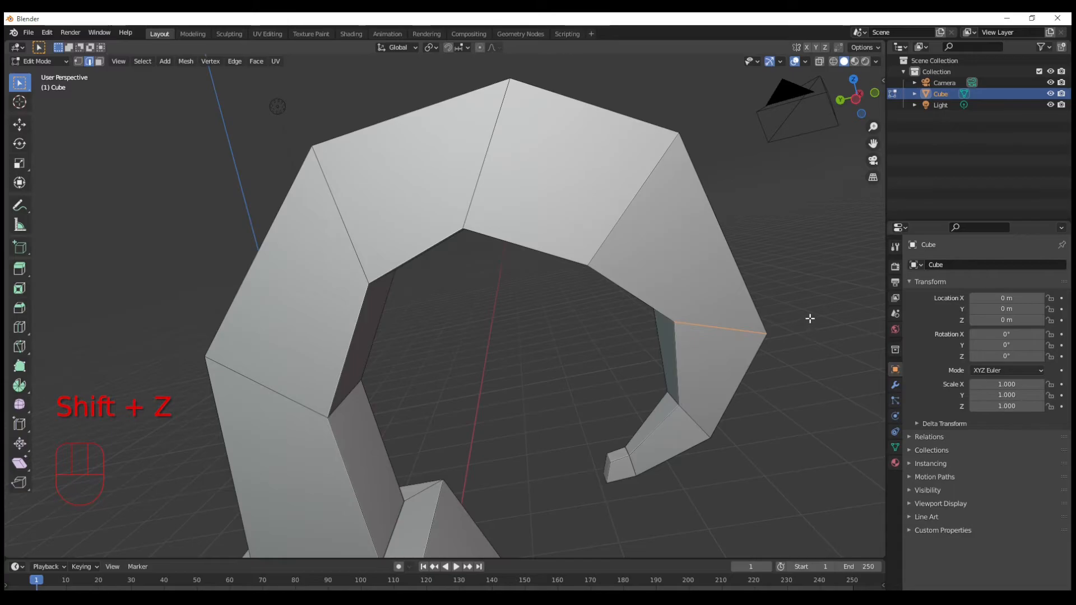
key("r")
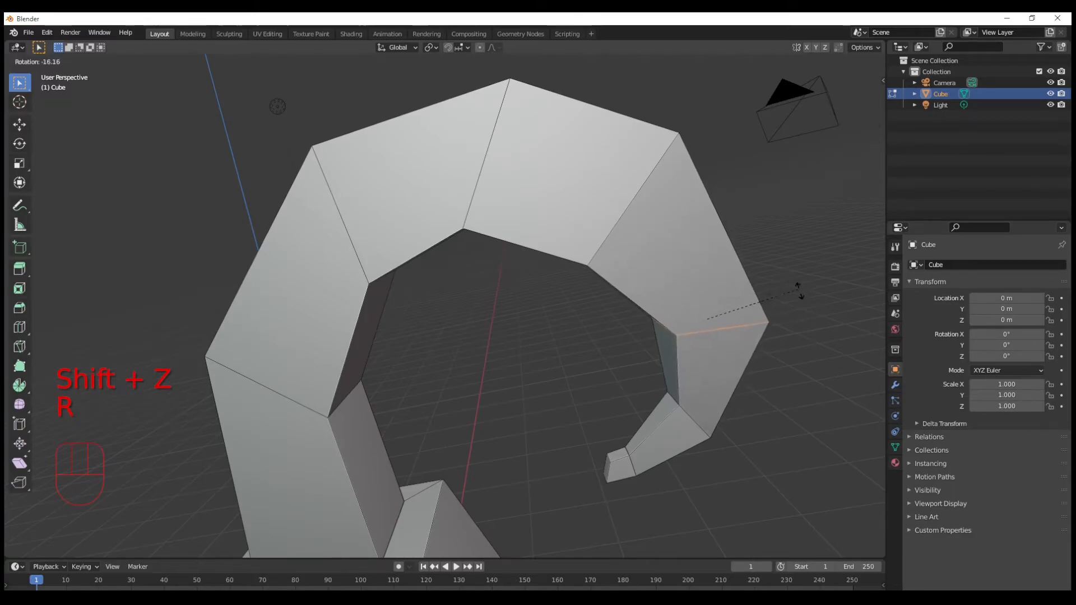
key("x")
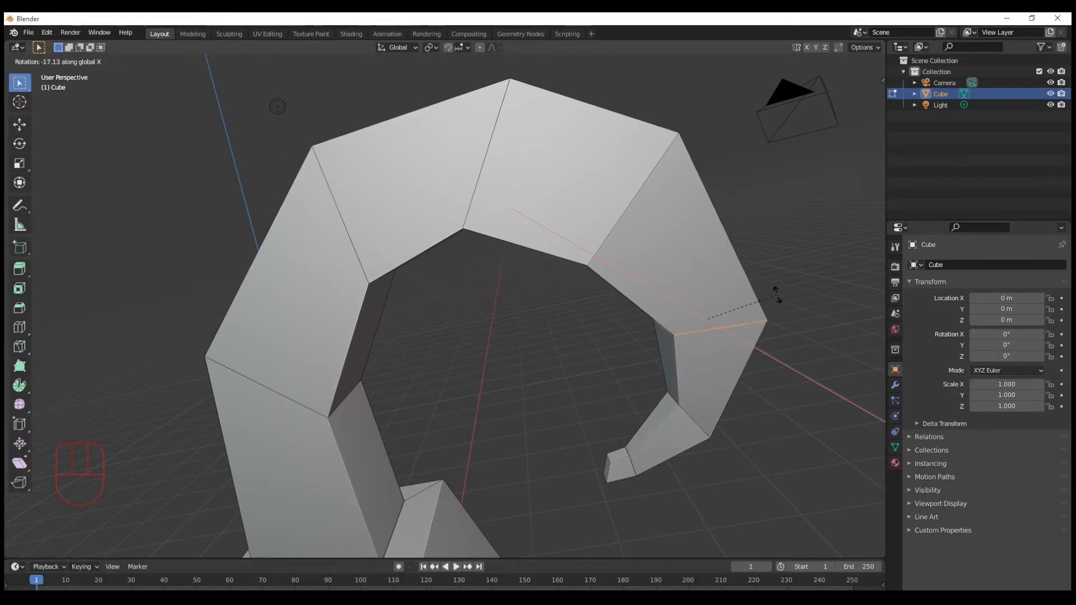
left_click(776, 294)
Select the vertical front edge of the neck's lowest segment, just above the base.
middle_click_drag(768, 412, 677, 420)
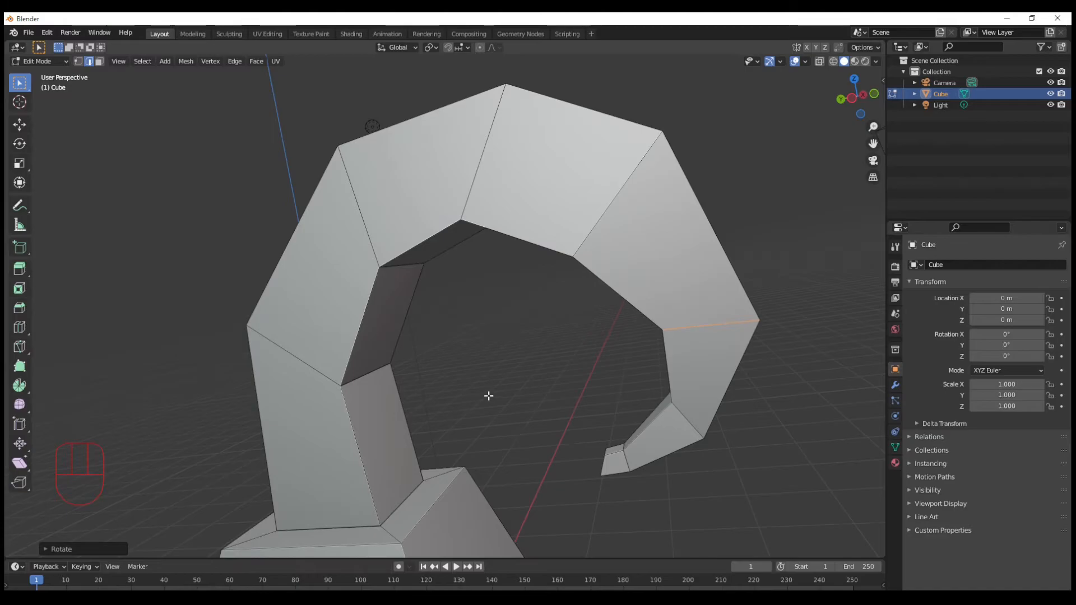
middle_click_drag(472, 344, 452, 269, "shift")
middle_click_drag(440, 308, 477, 321)
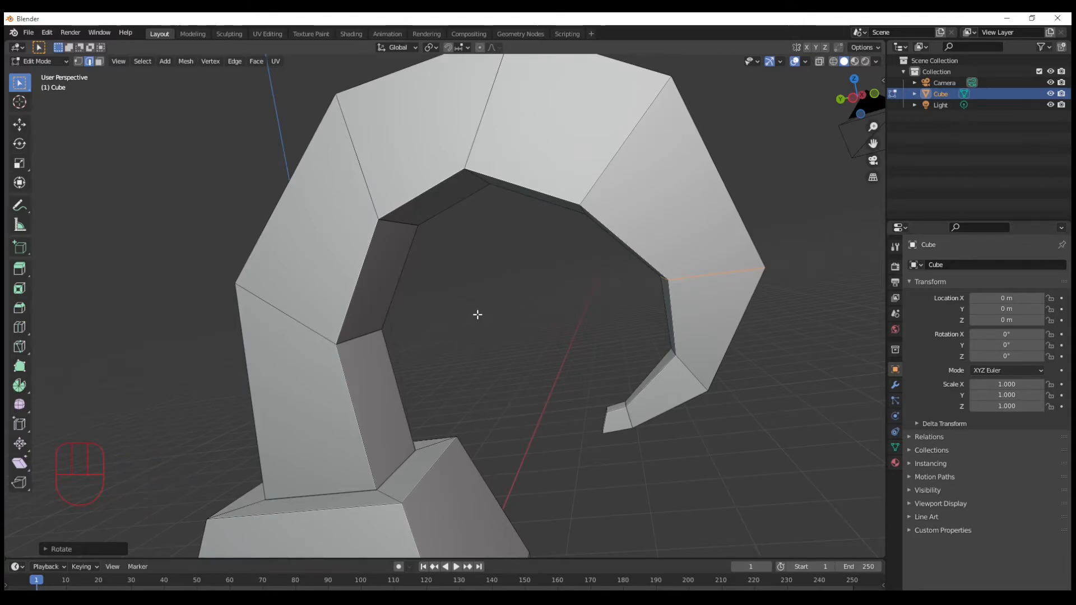
left_click(354, 420)
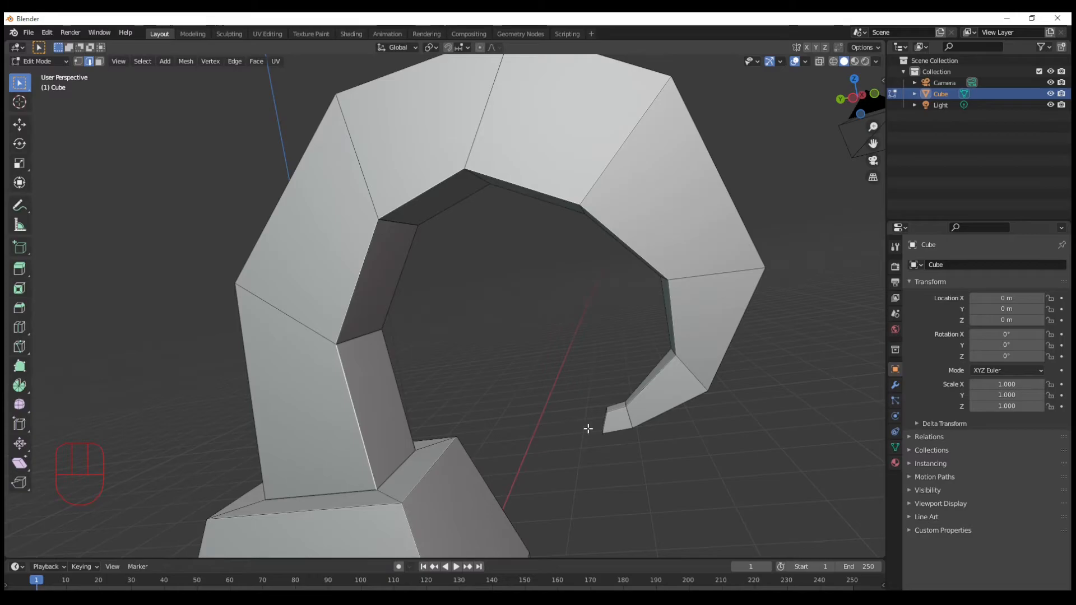
left_click(616, 411, "ctrl")
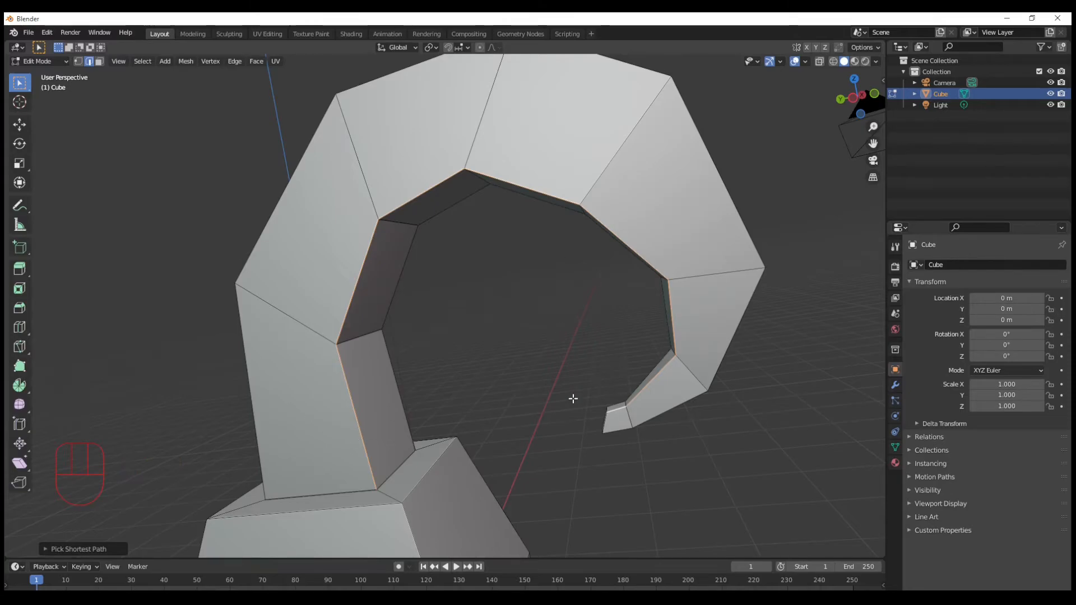
key("ctrl+b")
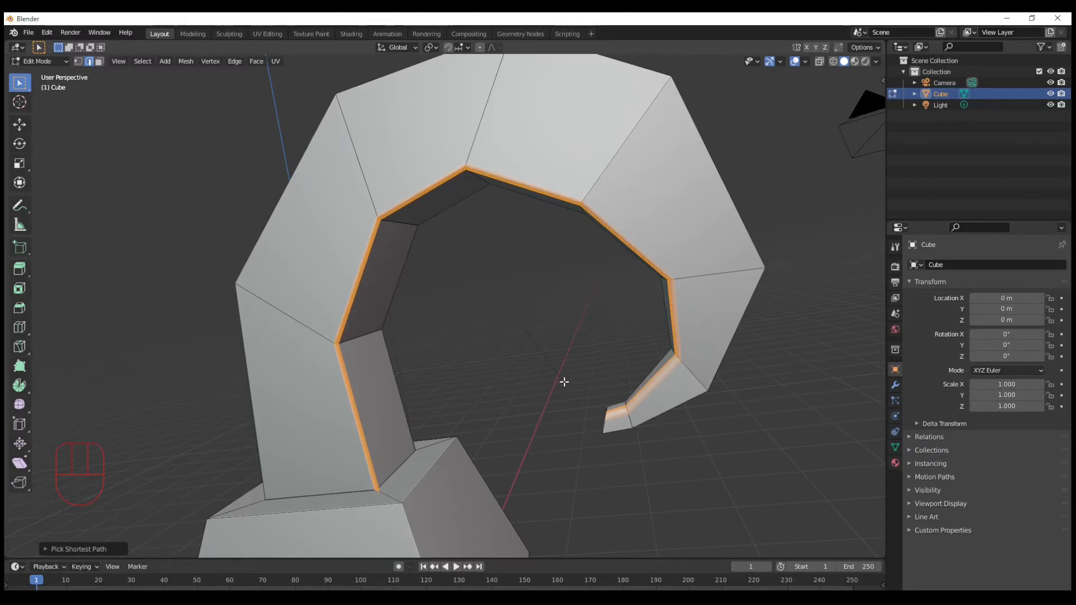
key("Escape")
key("ctrl+z")
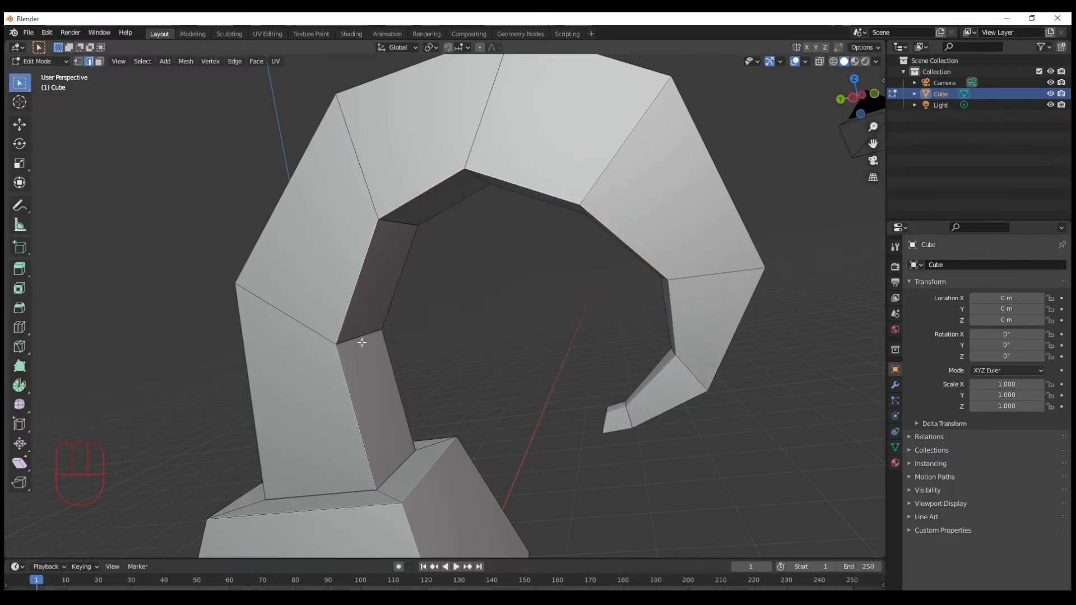
Show the mesh as a see-through wireframe and box-select the entire hooked neck down to the base's top edges.
mouse_move(407, 229)
middle_mouse_down()
mouse_move(495, 225)
mouse_move(519, 288)
middle_mouse_up()
key("shift+z")
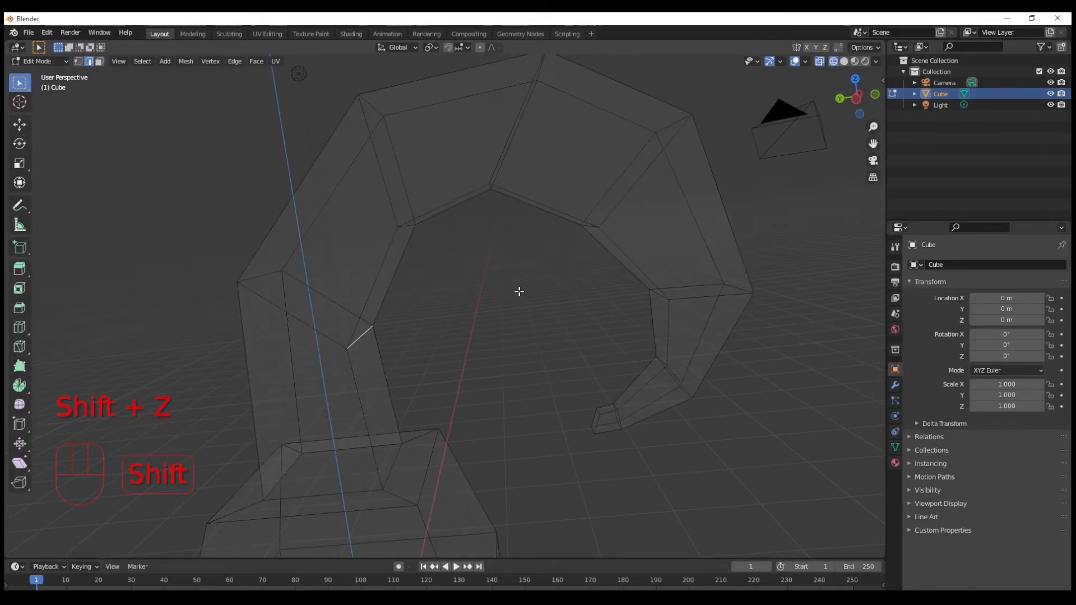
scroll(489, 355, "down", 2)
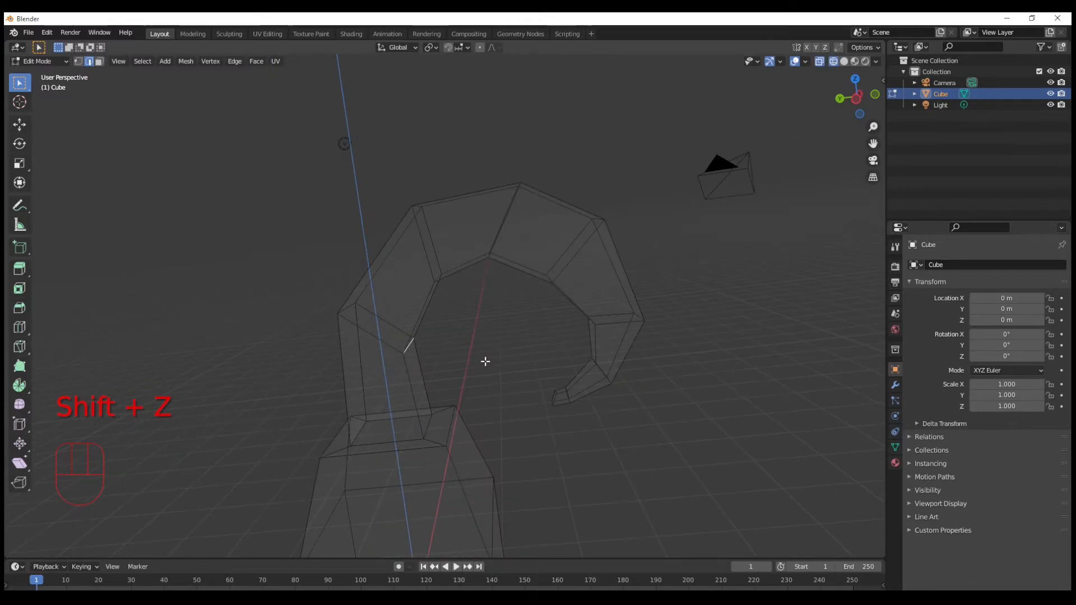
middle_click_drag(481, 334, 520, 314)
middle_click_drag(401, 415, 367, 363)
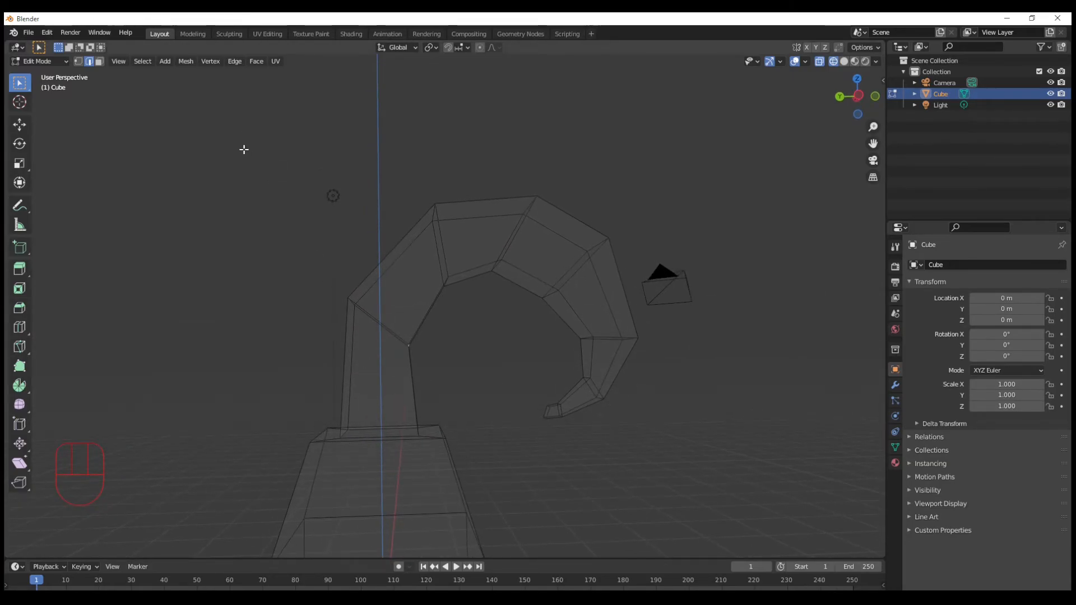
left_click_drag(250, 156, 678, 427)
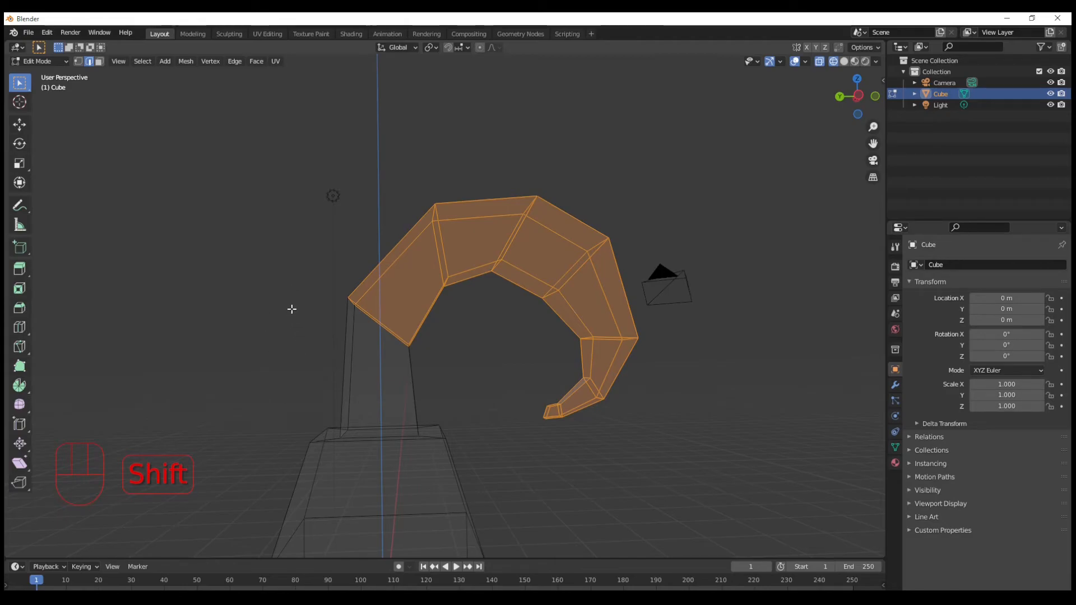
left_click_drag(278, 279, 466, 445, "shift")
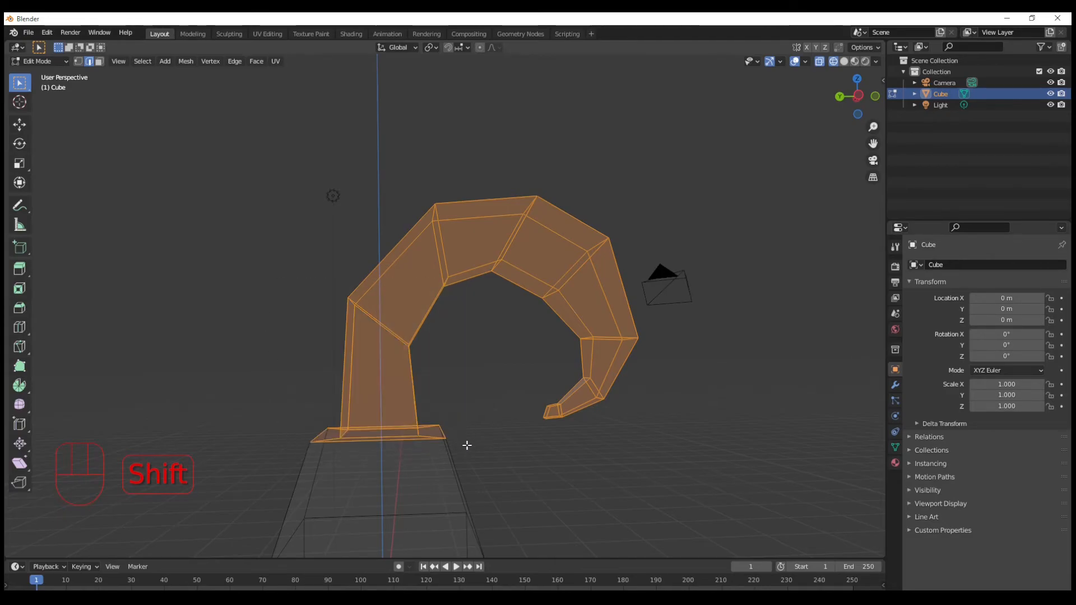
Deselect the base's top rim and its corner edges so only the neck stays selected, and return to solid shading.
scroll(468, 450, "up", 5)
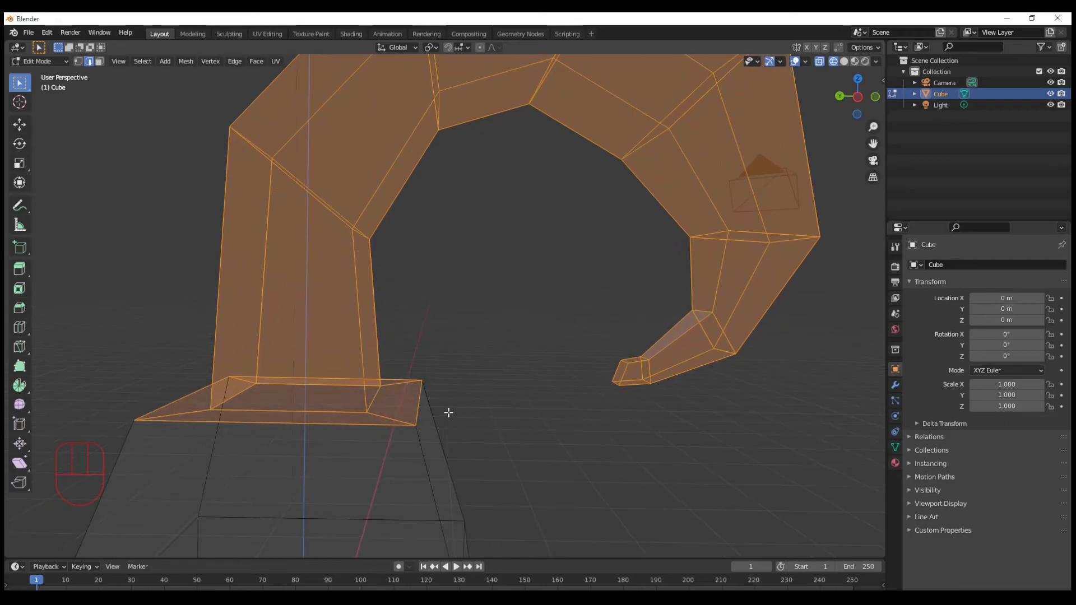
left_click(383, 417, "shift")
left_click(382, 381, "shift")
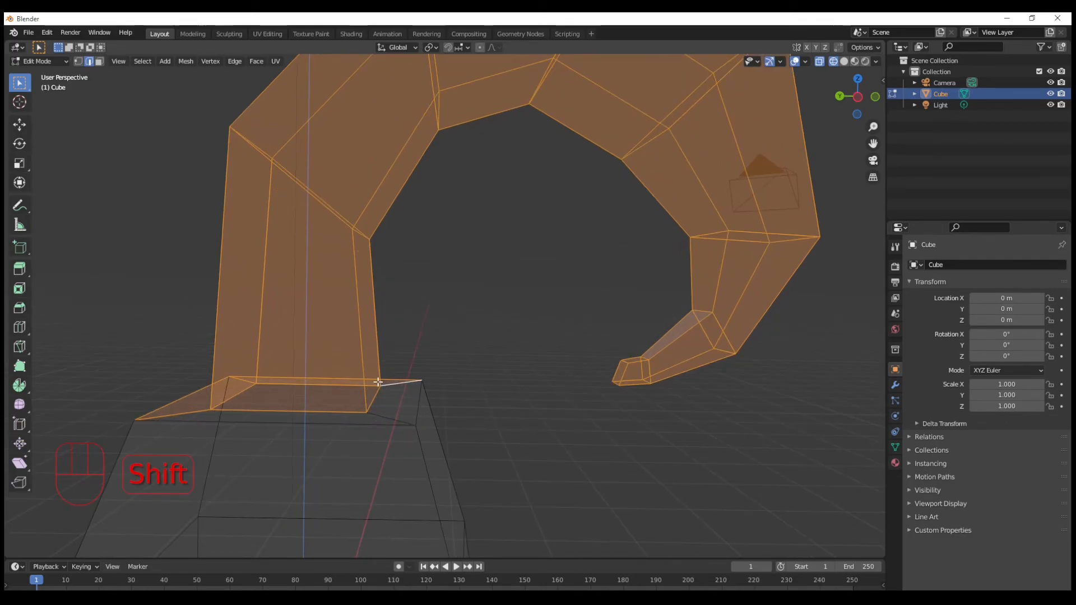
left_click(393, 379, "shift")
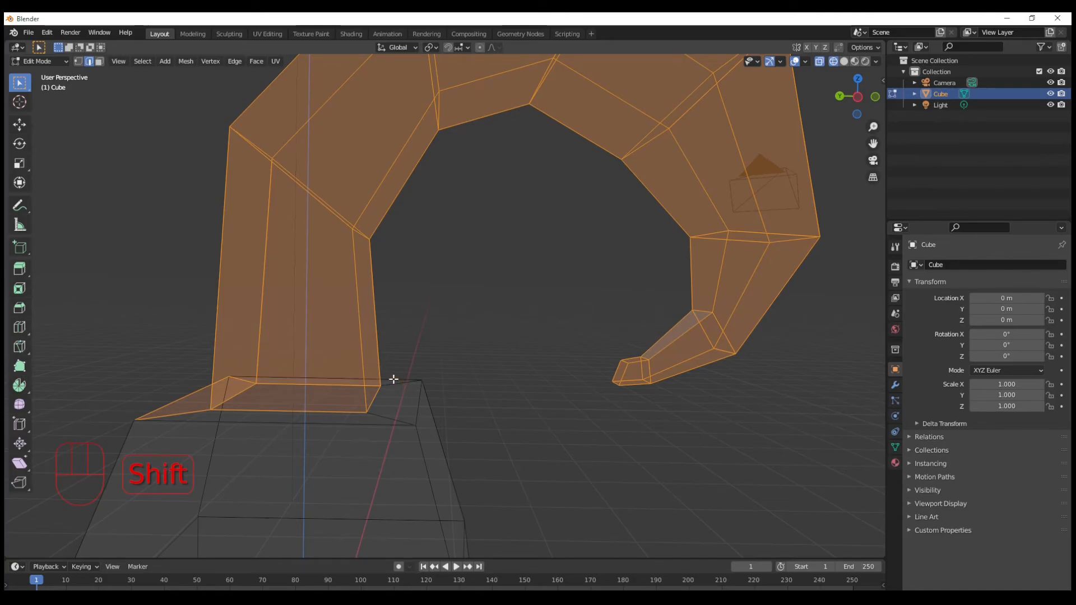
left_click(189, 394, "shift")
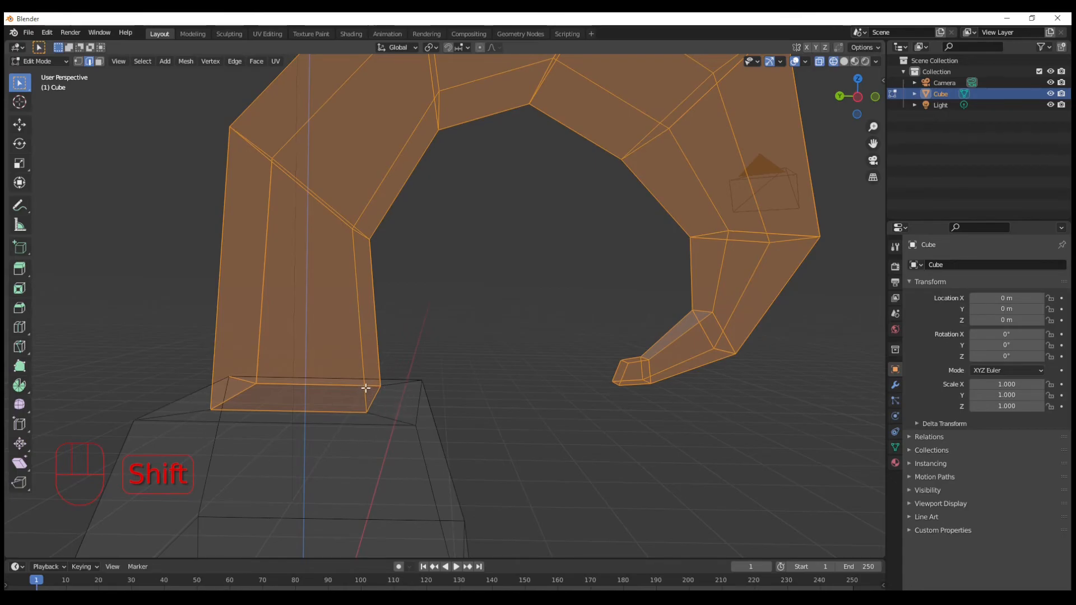
scroll(386, 405, "down", 6)
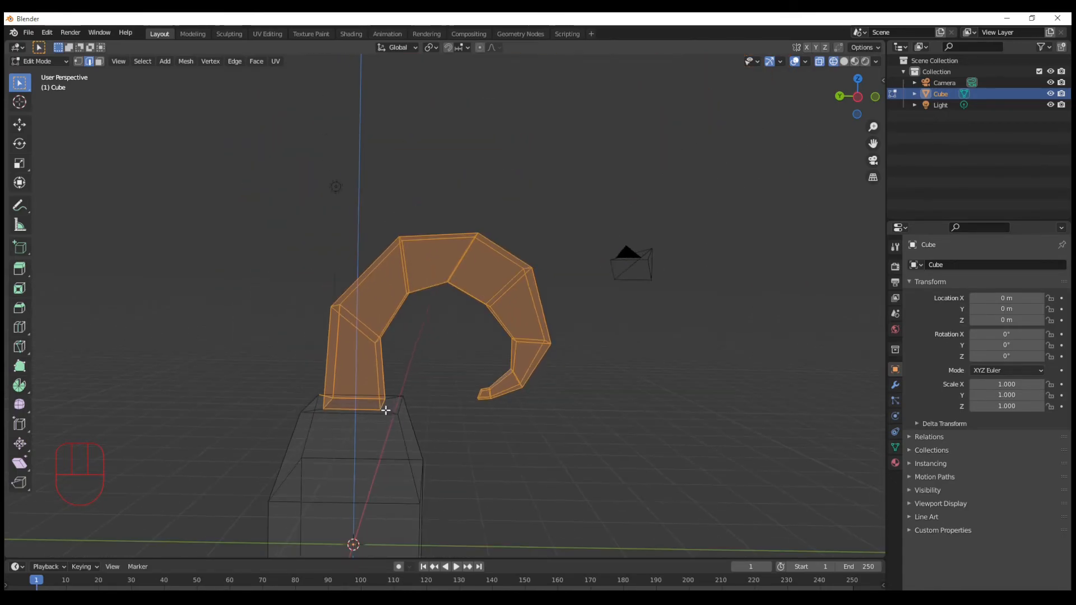
middle_click_drag(411, 377, 441, 389)
key("shift+z")
scroll(458, 401, "up", 5)
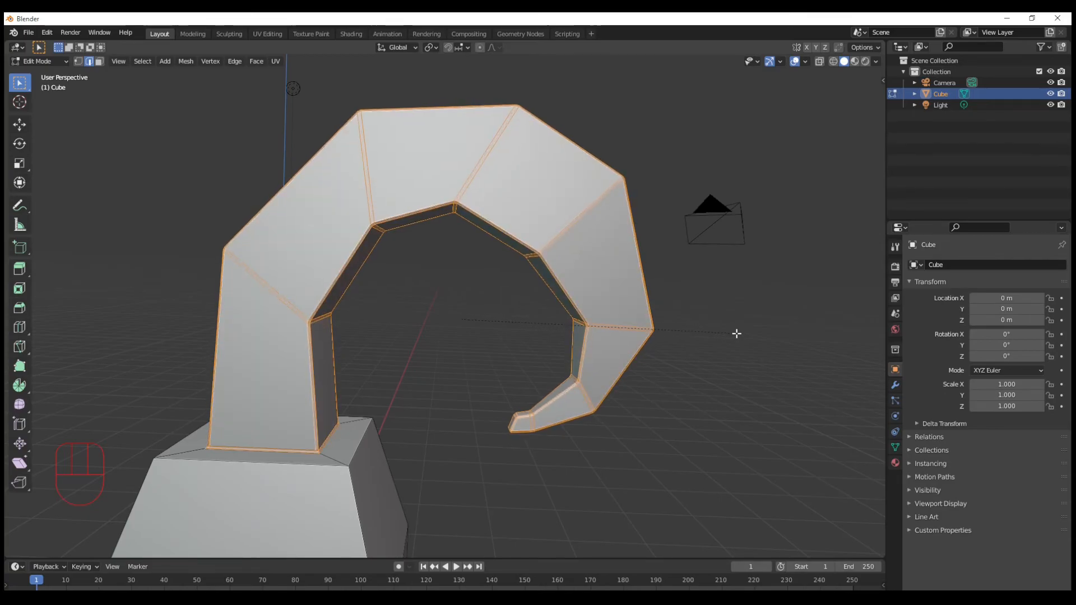
scroll(740, 336, "up", 3)
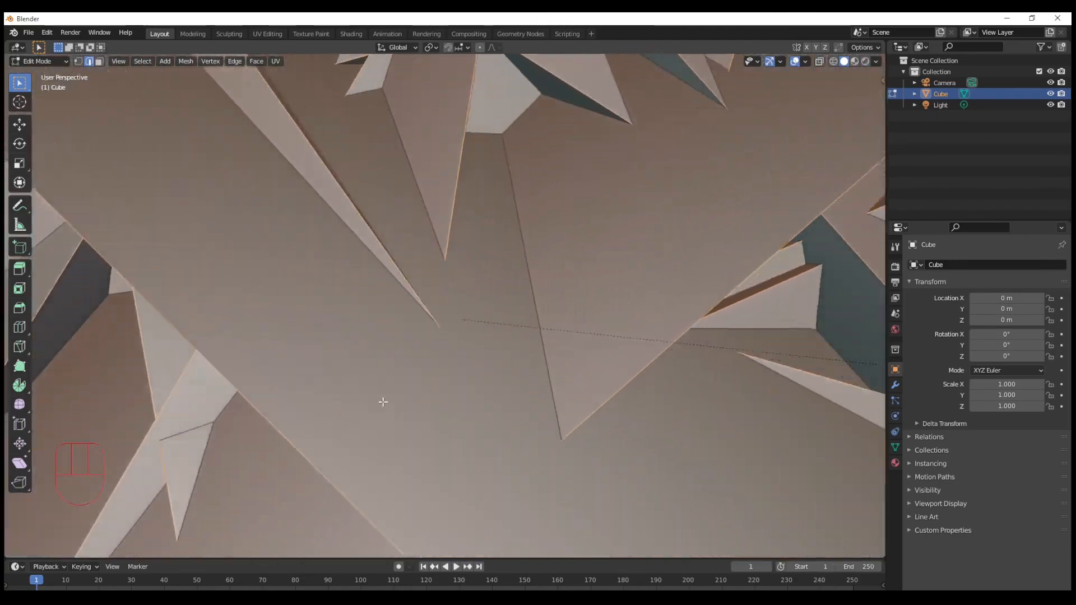
key("Escape")
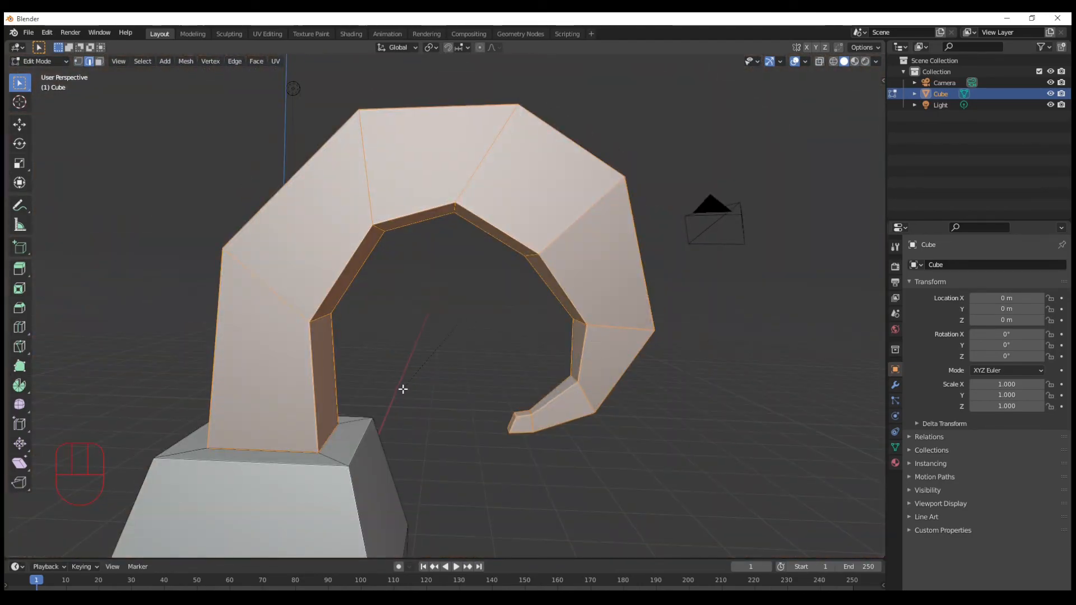
key("ctrl+b")
key("Escape")
Bevel all selected edges of the hooked neck narrowly, using several segments to round them.
key("ctrl+b")
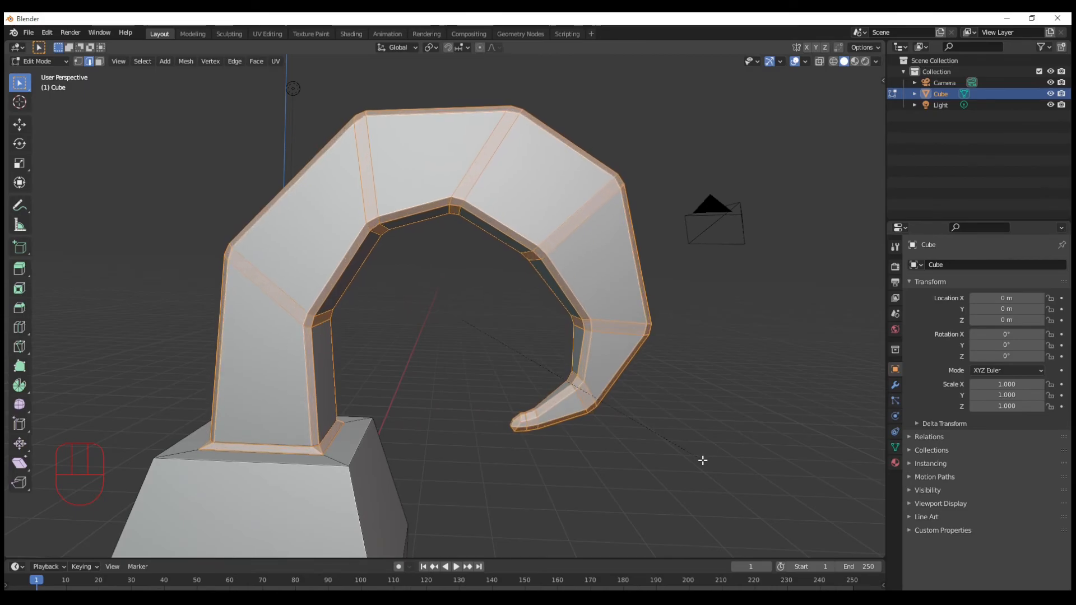
scroll(703, 460, "up", 3)
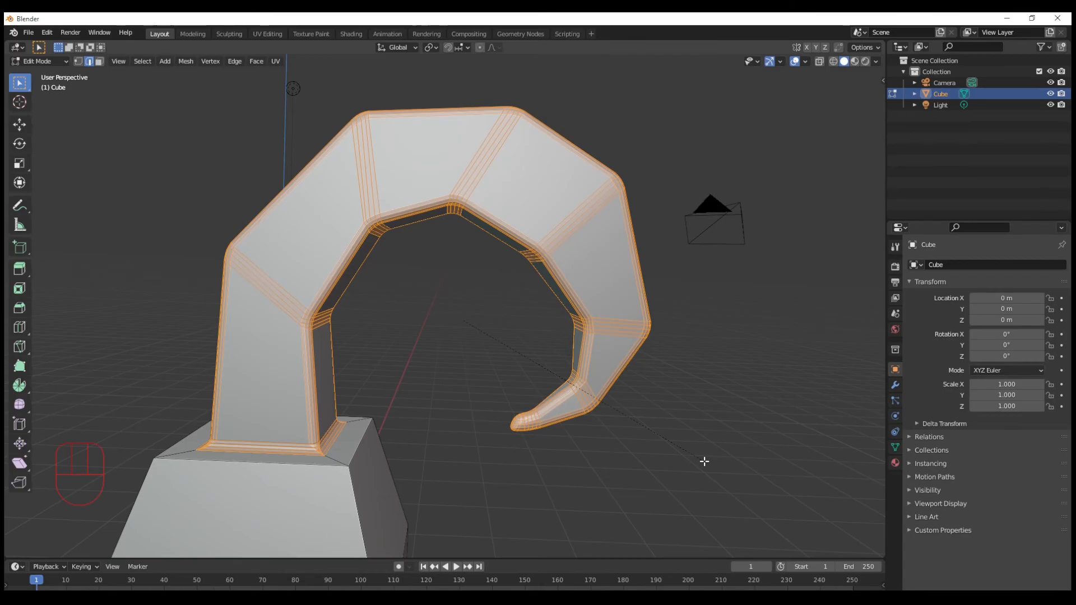
left_click(675, 456)
Return to Object Mode and deselect the model.
middle_click_drag(675, 457, 644, 434)
key("Tab")
middle_click_drag(560, 446, 535, 465)
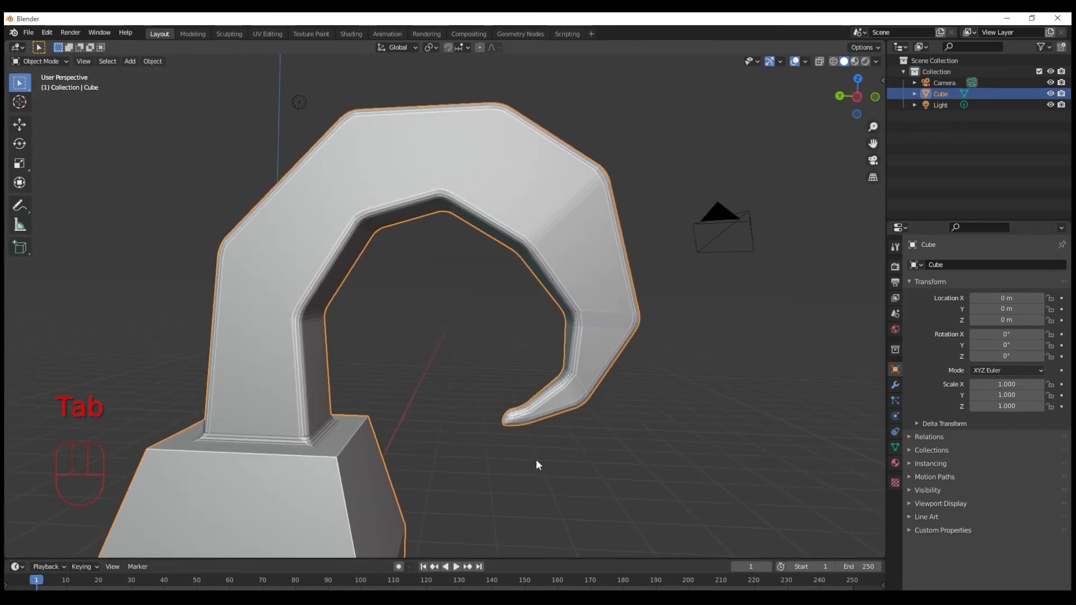
left_click(537, 464)
mouse_move(583, 505)
middle_mouse_down()
mouse_move(561, 503)
mouse_move(621, 495)
mouse_move(578, 500)
middle_mouse_up()
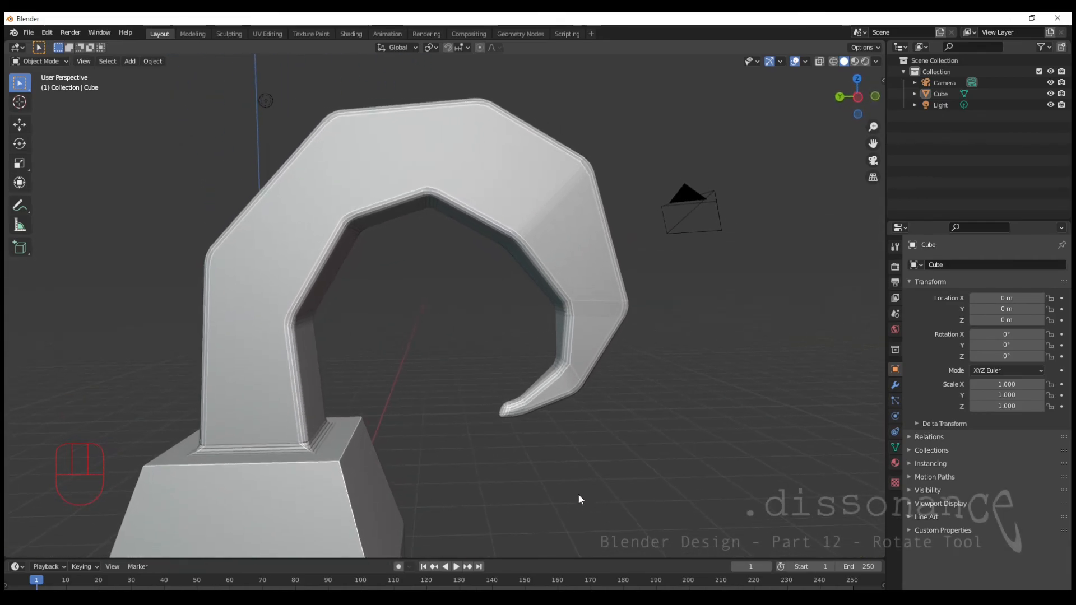
middle_click_drag(470, 466, 429, 384)
scroll(432, 364, "down", 10)
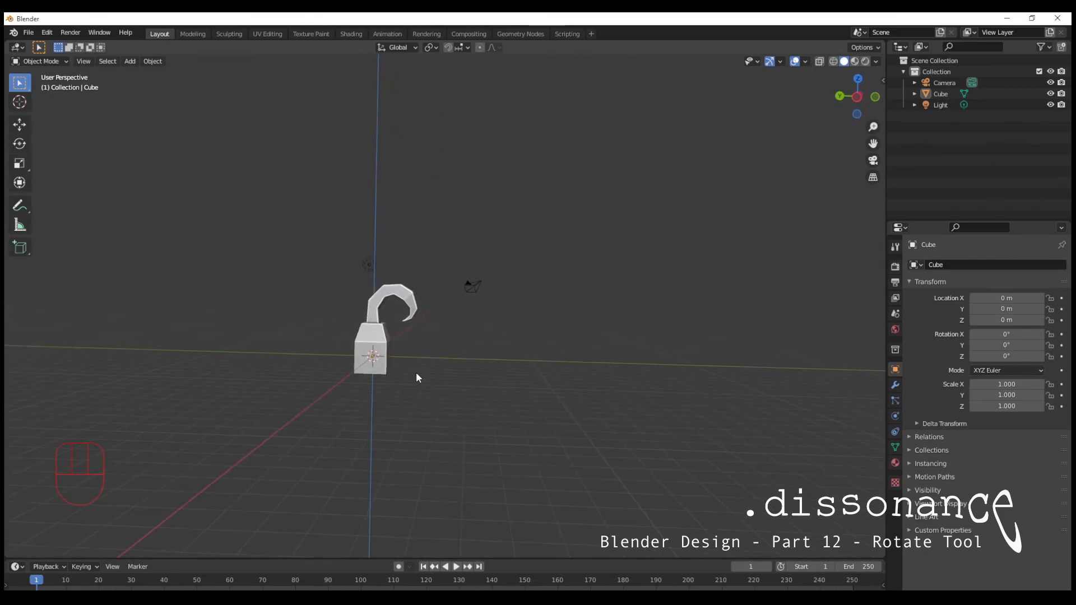
scroll(429, 384, "up", 8)
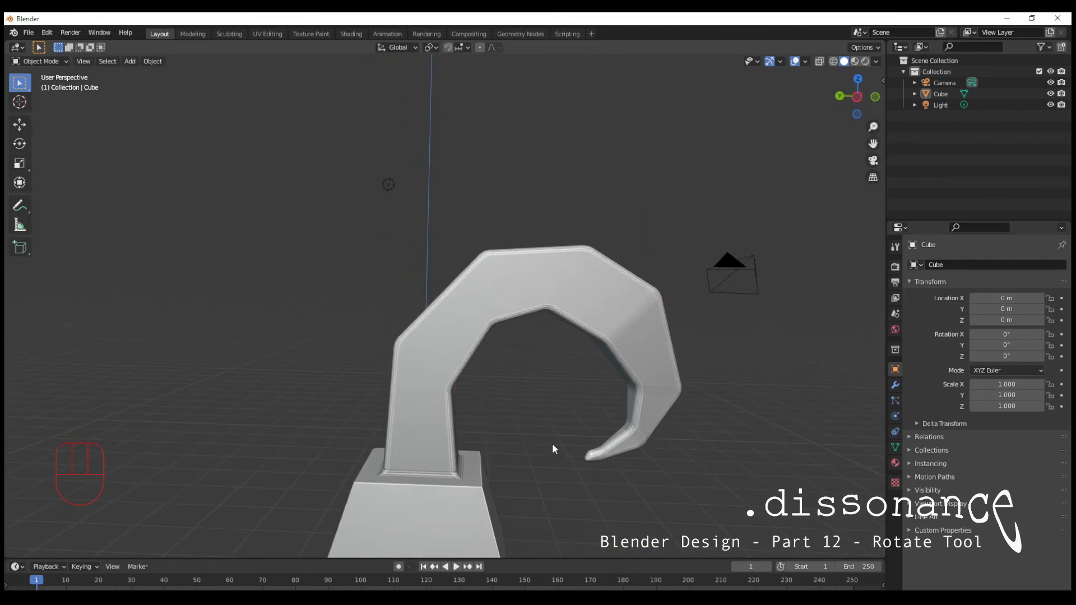
middle_click_drag(537, 436, 201, 313, "shift")
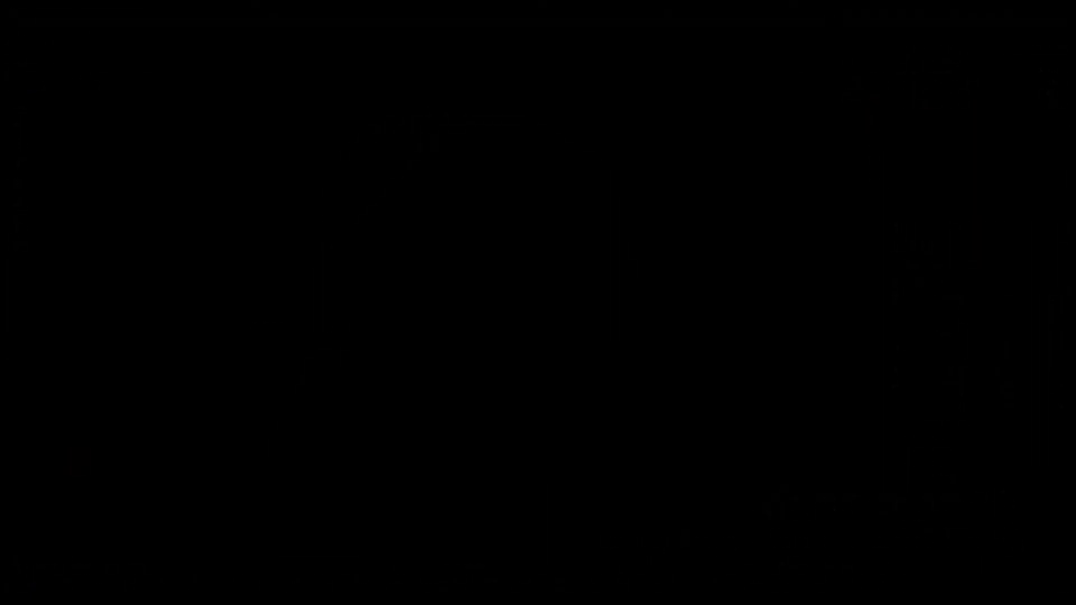